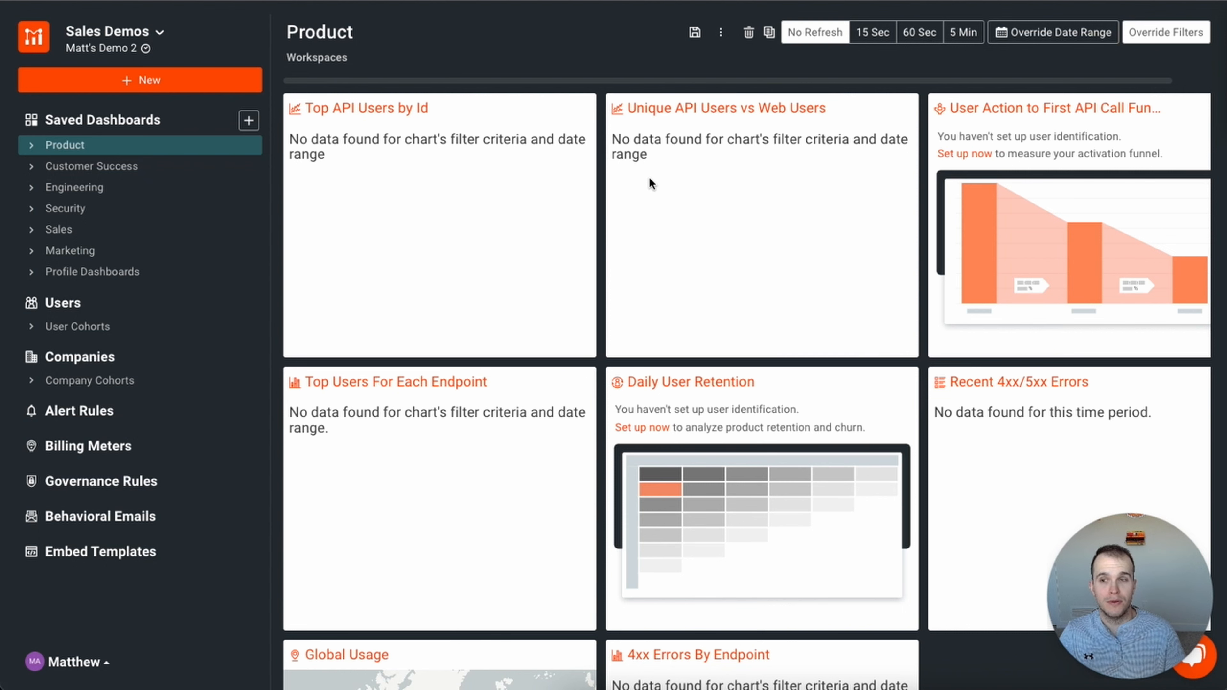
Open the Stripe billing provider integration for Billing Meters and copy its Moesif endpoint URL
click(104, 444)
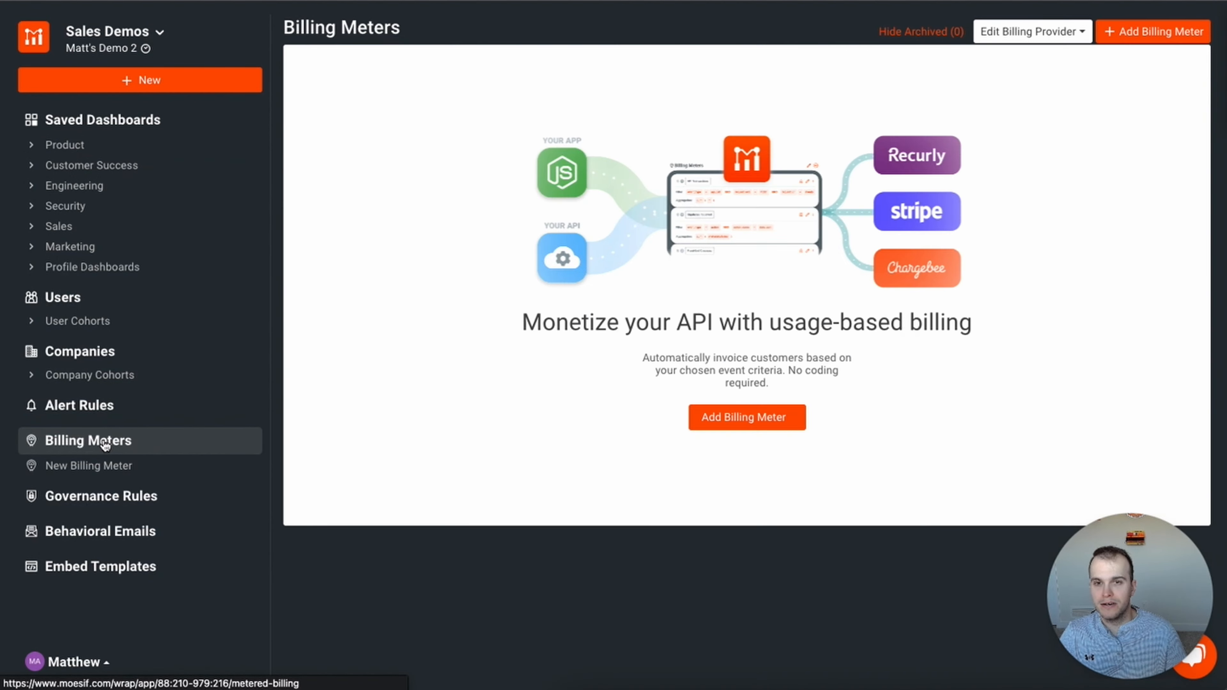
click(1085, 33)
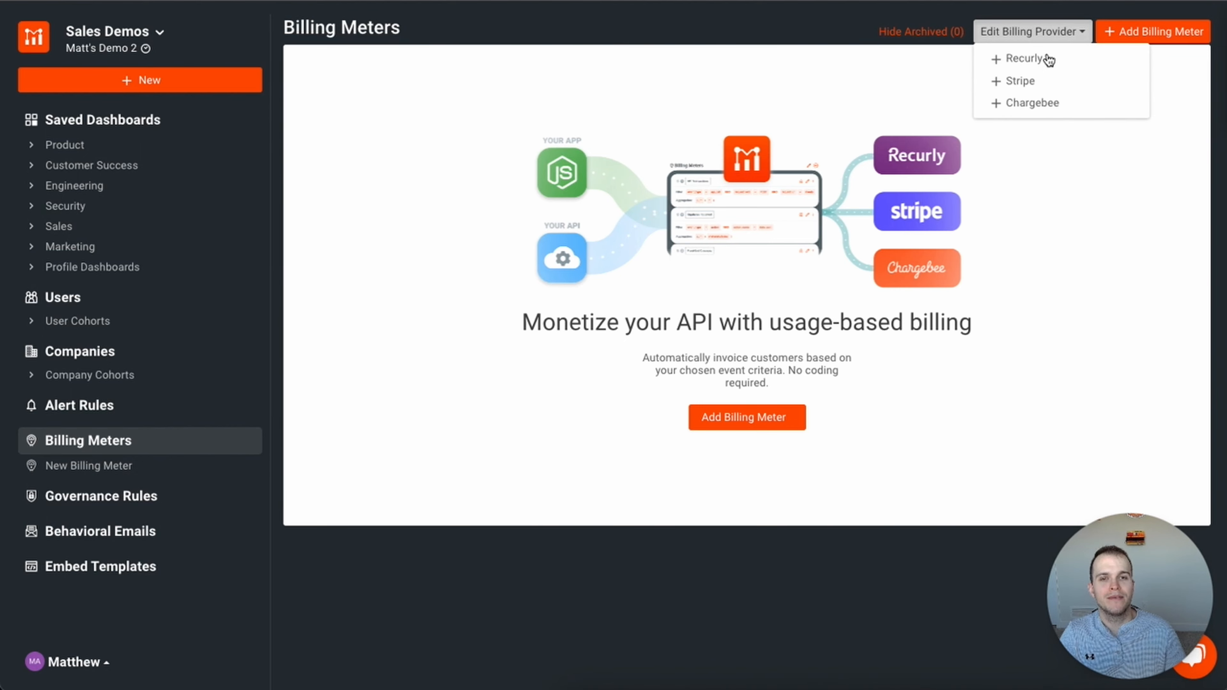
click(1031, 83)
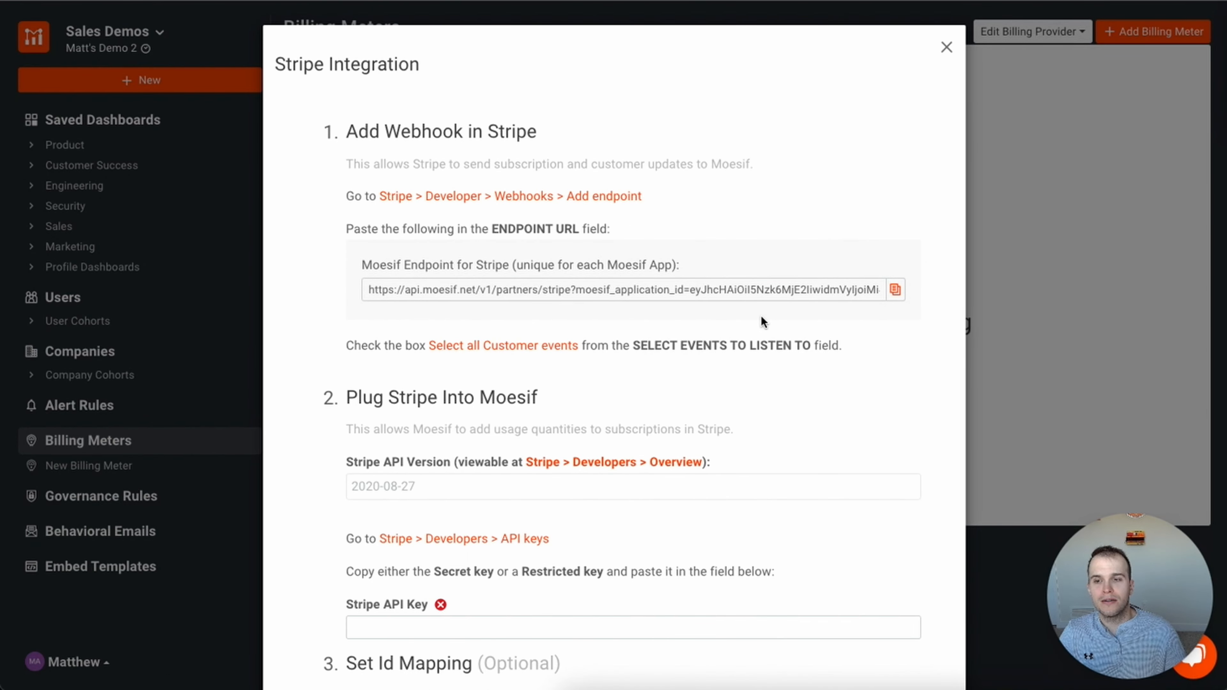
scroll(761, 319, down, 6)
scroll(762, 317, up, 6)
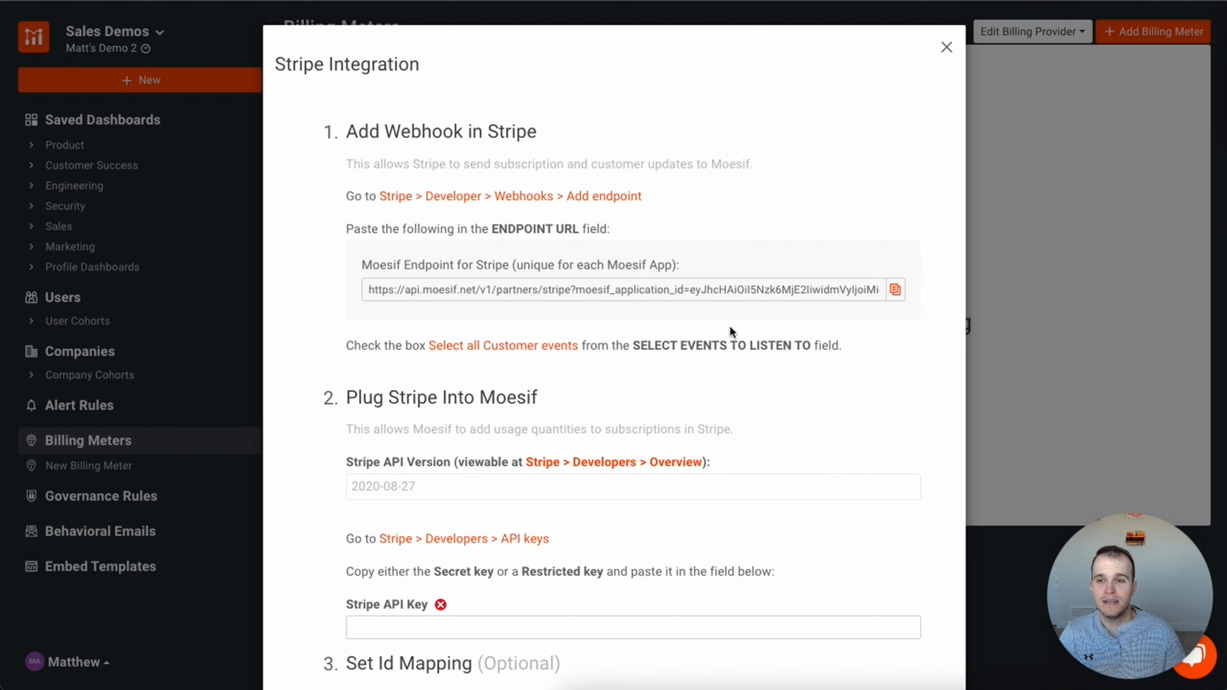
click(529, 204)
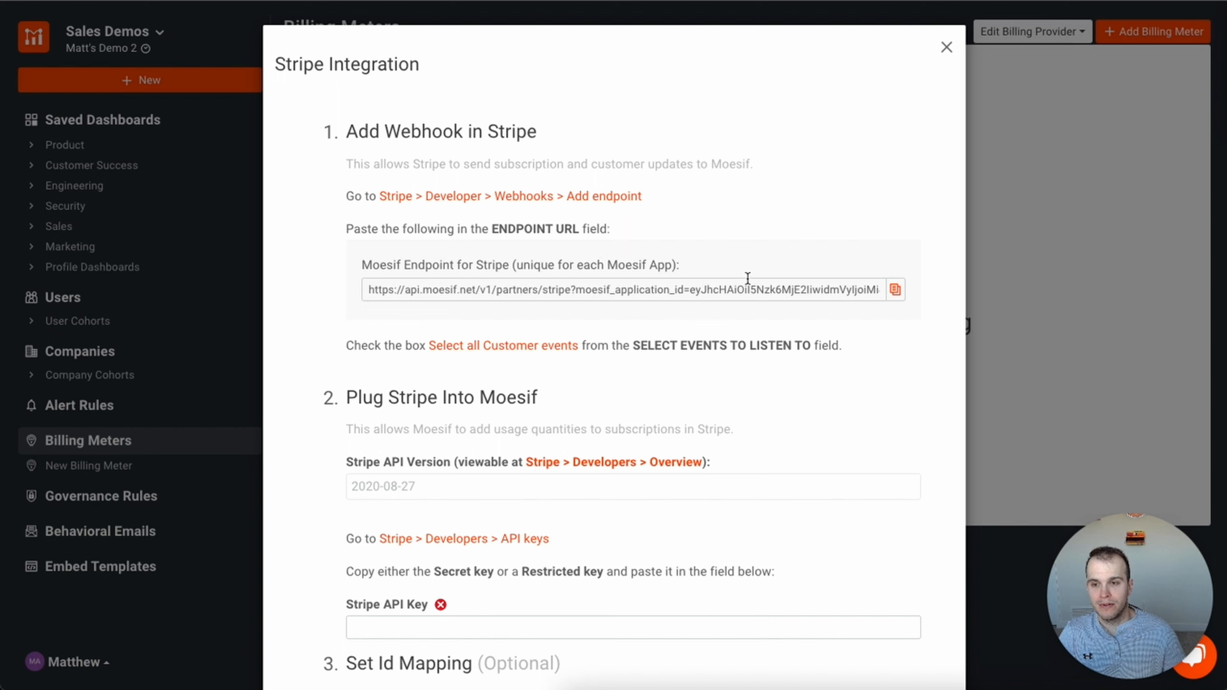
click(895, 291)
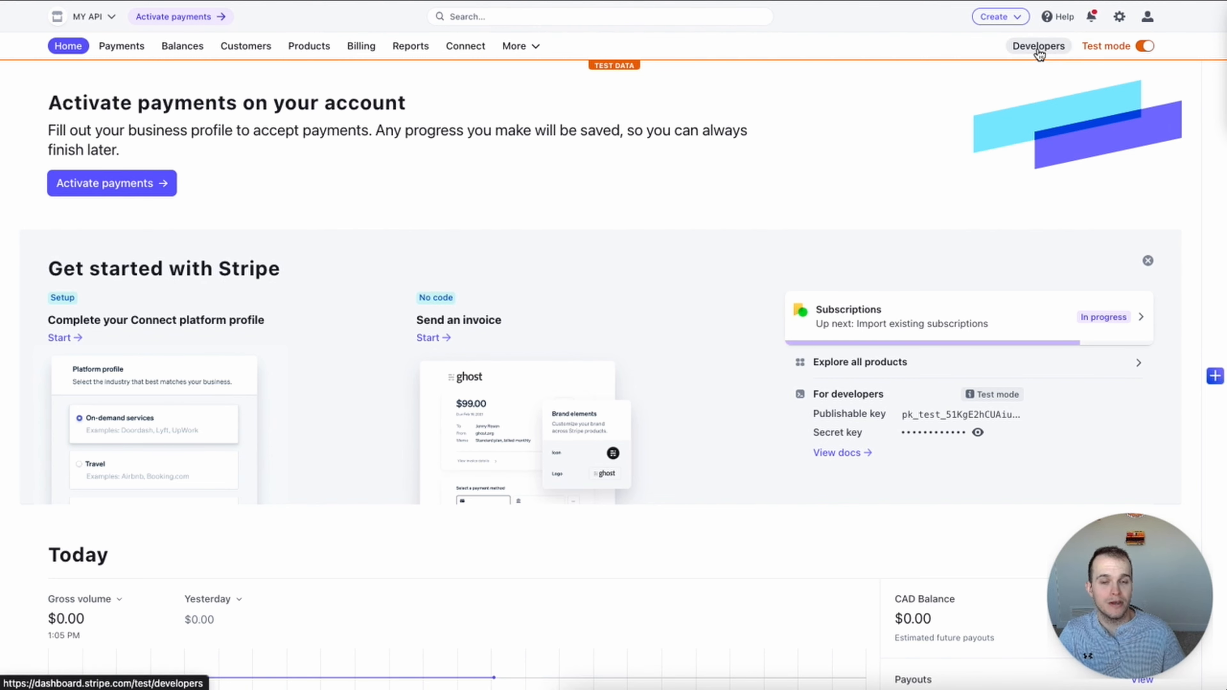
Switch to Stripe and start a developer webhook endpoint with the copied Moesif URL and the description "Moesif Webhook for Monetization"
click(1039, 53)
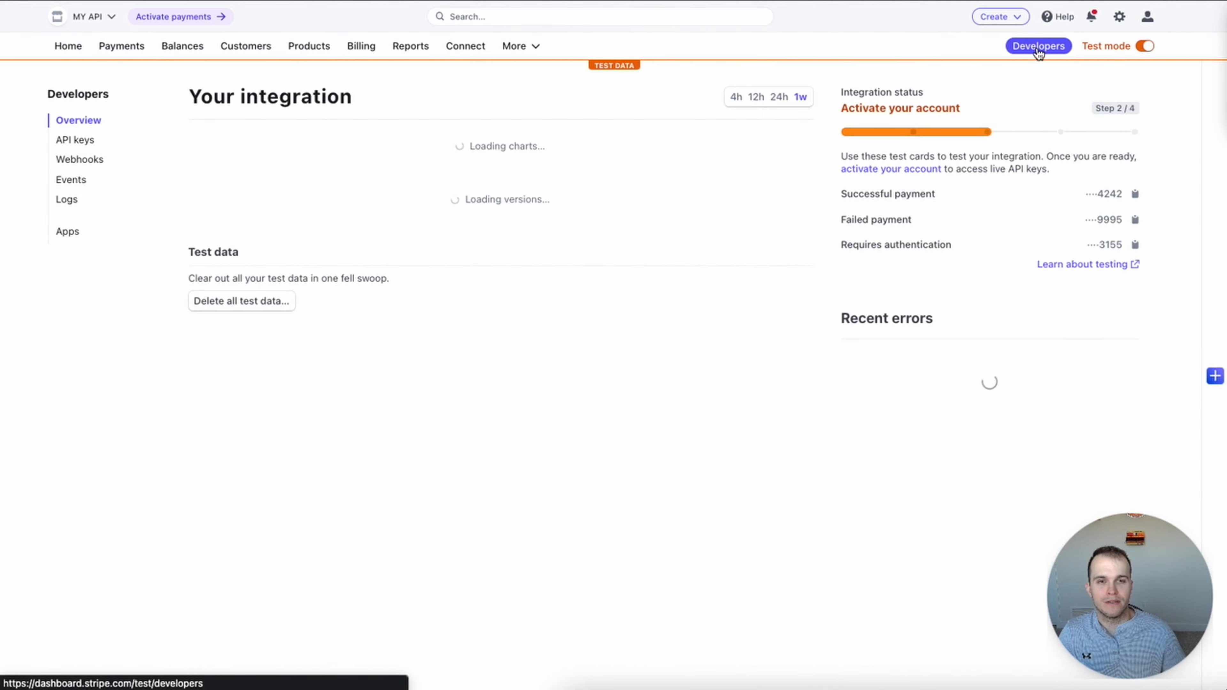
click(72, 164)
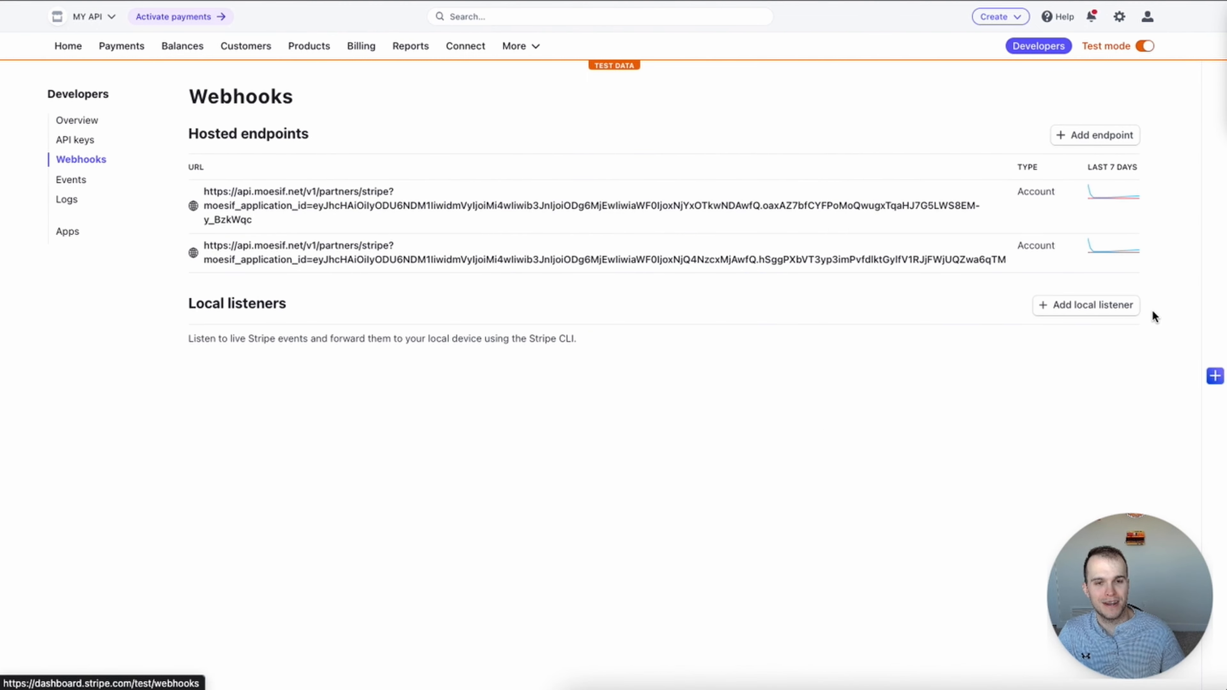
click(1099, 137)
click(210, 207)
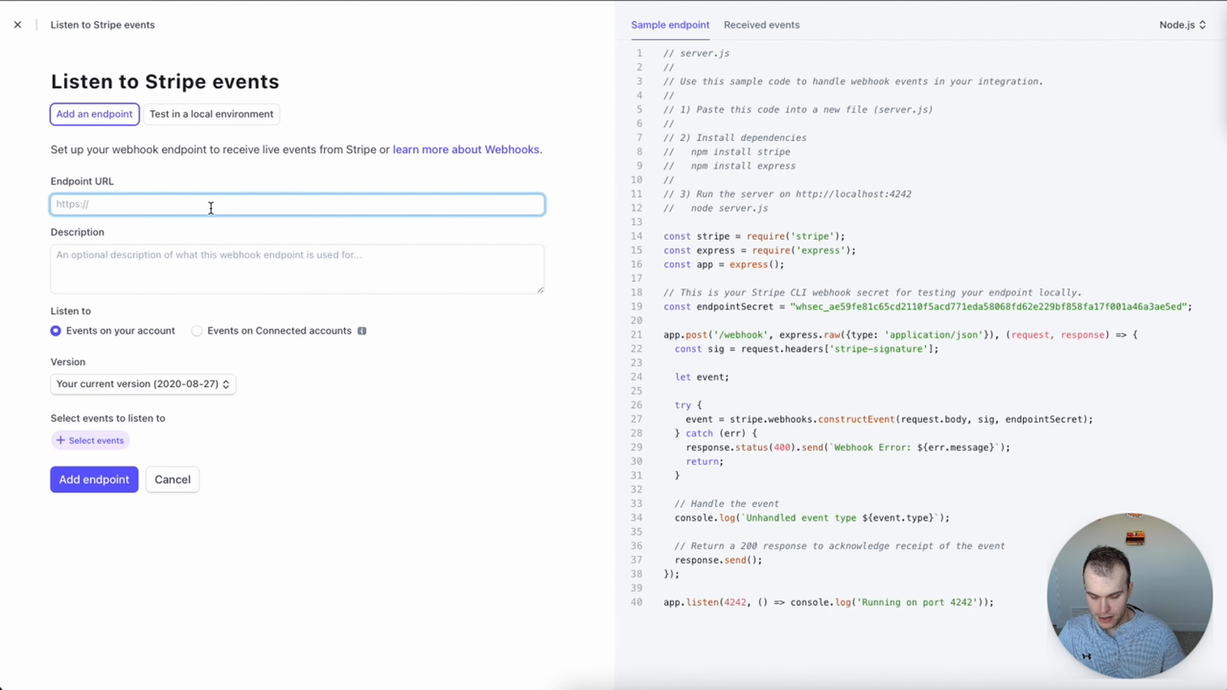
key(ctrl+v)
click(191, 258)
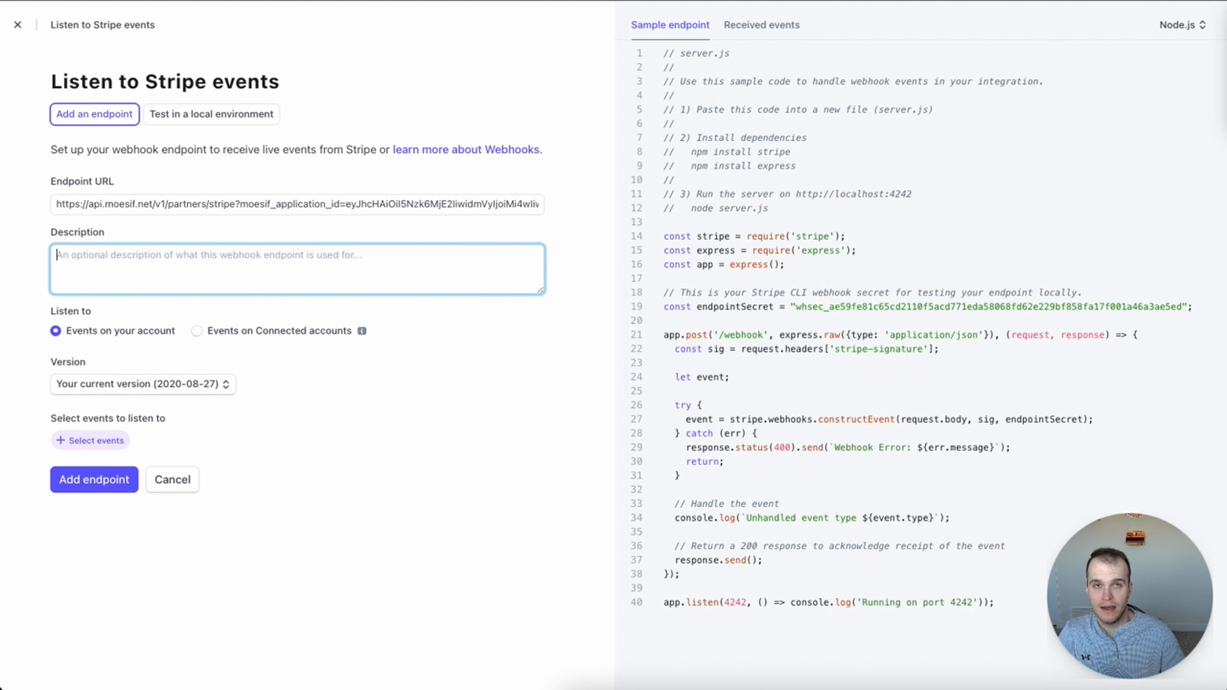
text(Moesif Webhook for Moeetization)
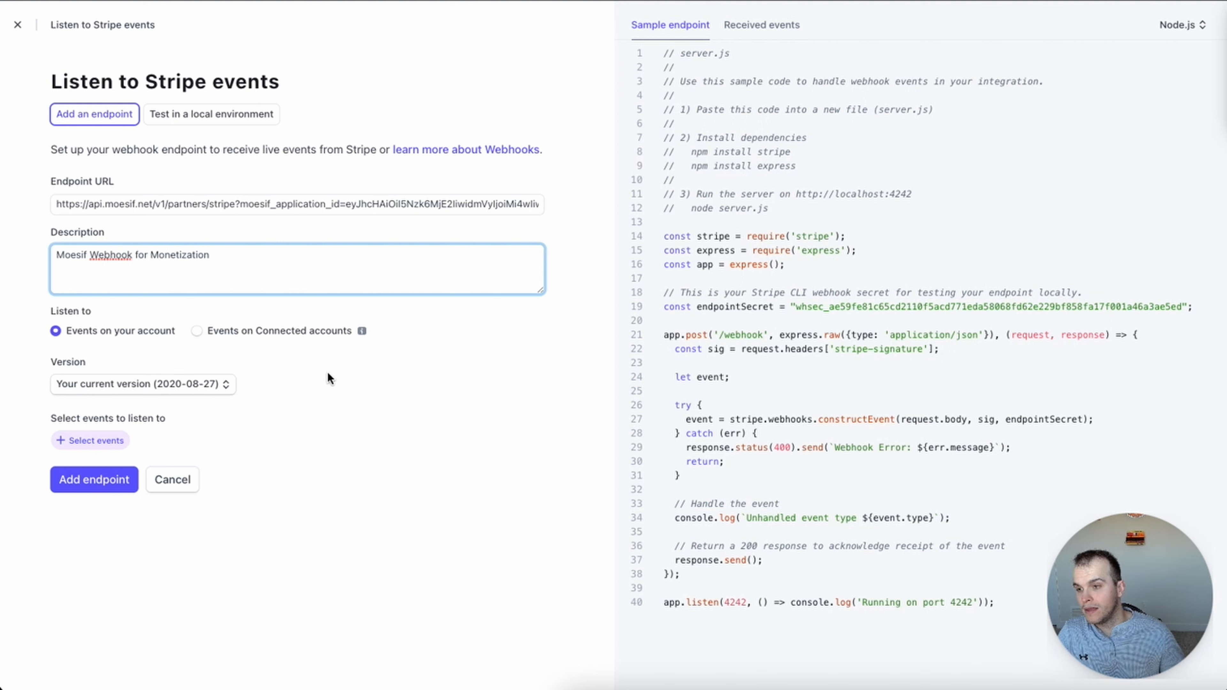
Select all Customer events for the webhook and add the endpoint
click(99, 441)
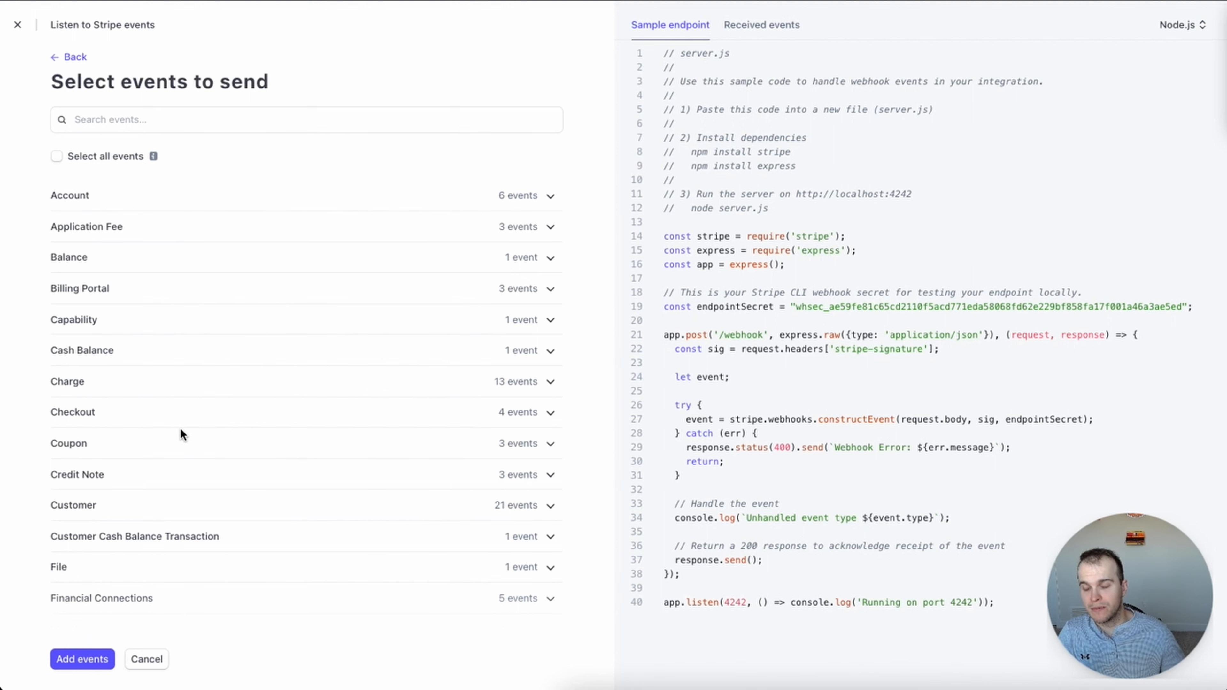
scroll(180, 432, down, 2)
click(120, 470)
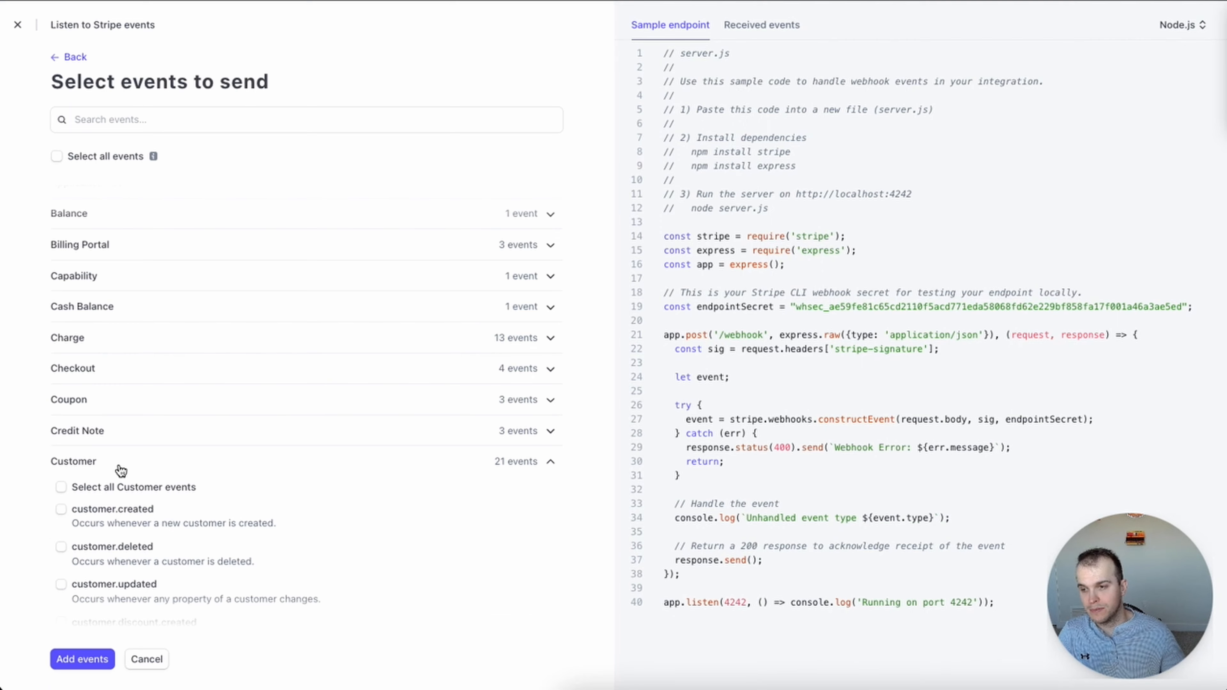
scroll(144, 467, down, 3)
click(61, 329)
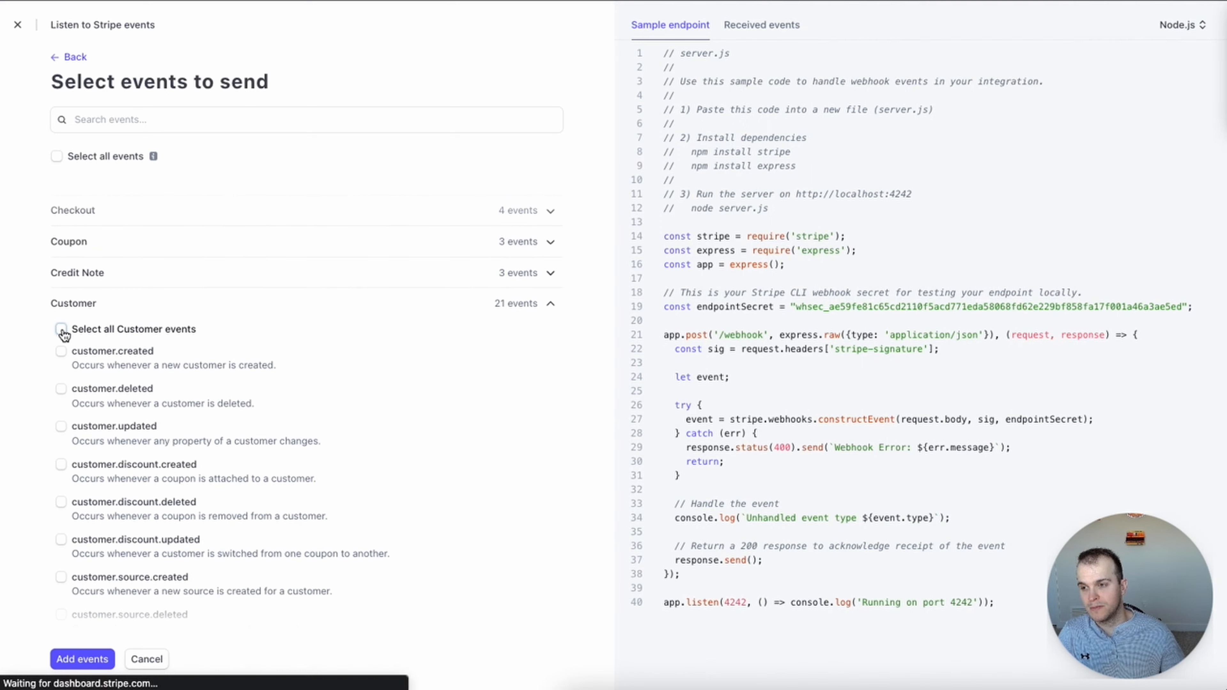
click(85, 660)
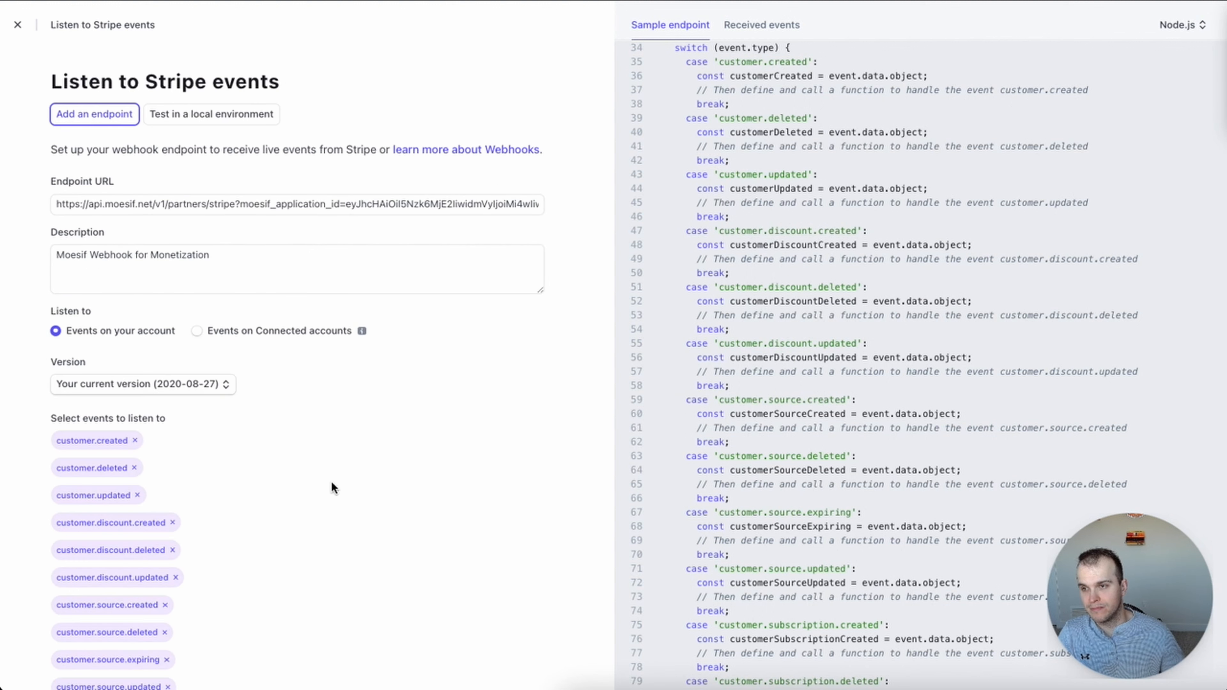
scroll(348, 486, down, 8)
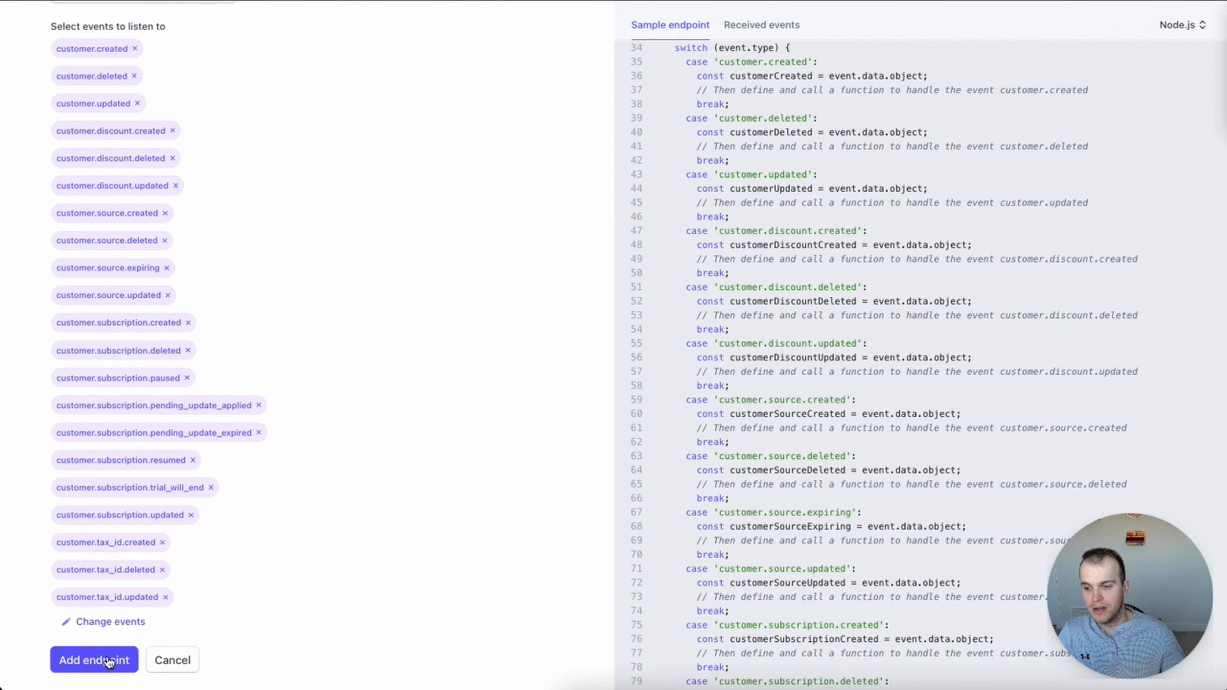
click(115, 660)
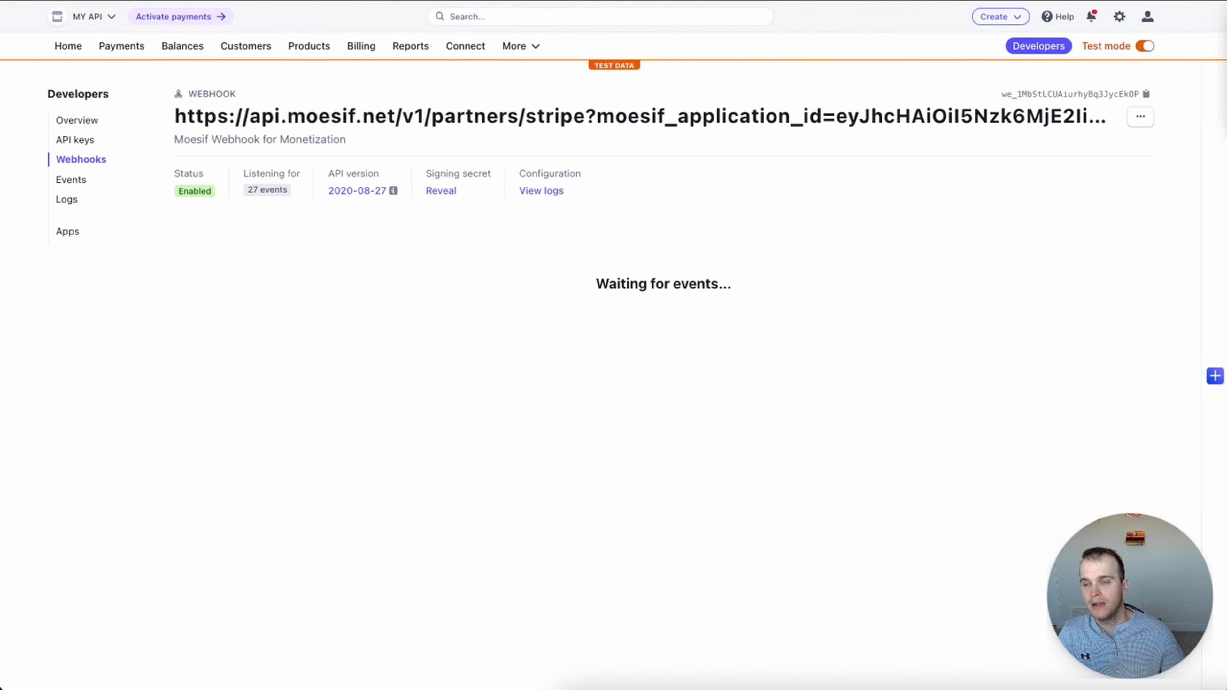
Reveal and copy the secret test key from Stripe's developer API keys, and paste it into Moesif's Stripe API Key field
key(ctrl+shift+Tab)
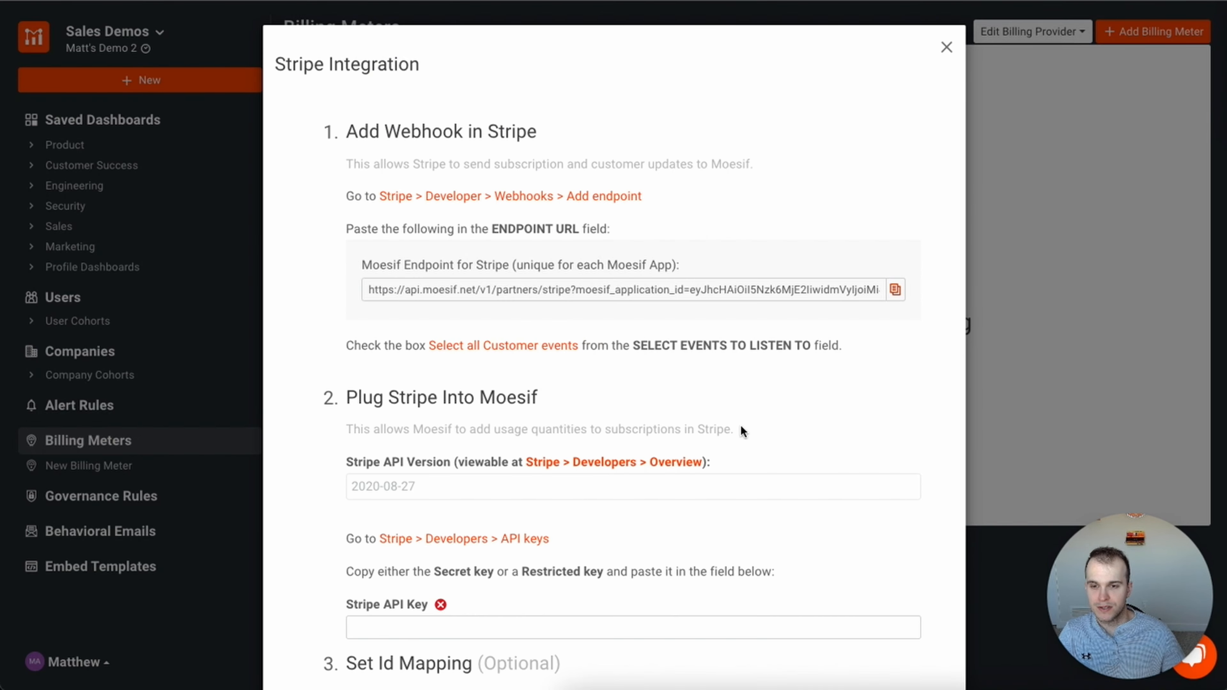
scroll(741, 424, down, 5)
scroll(741, 424, down, 1)
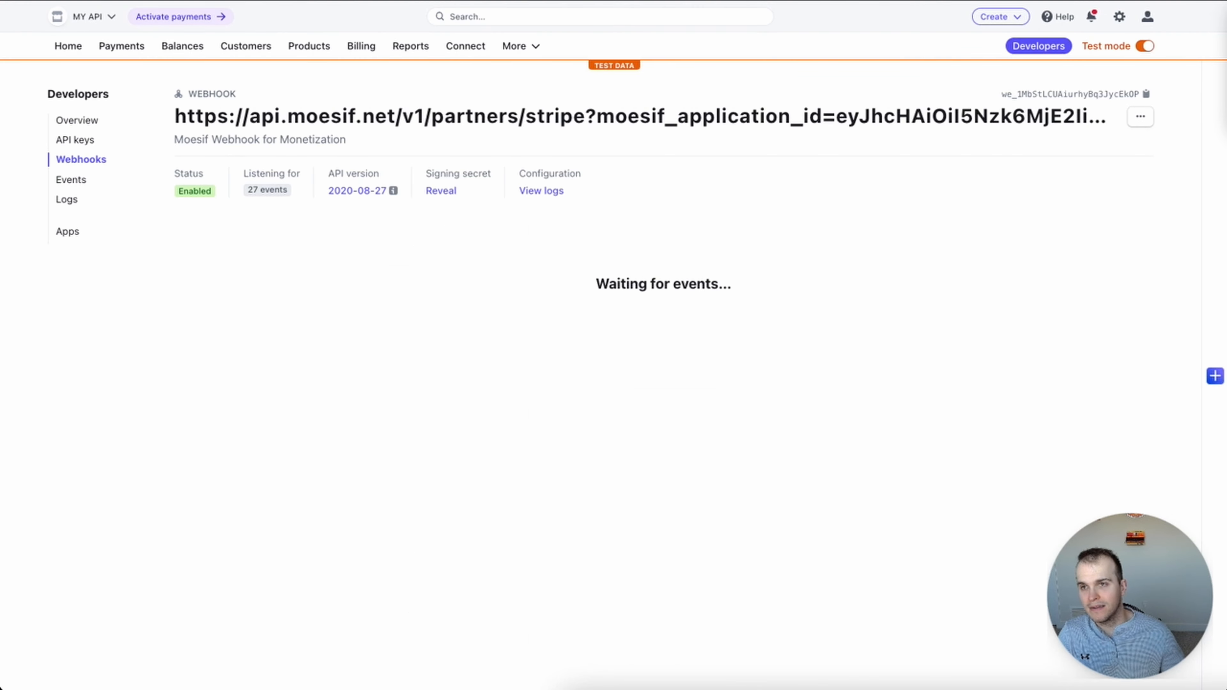
click(89, 144)
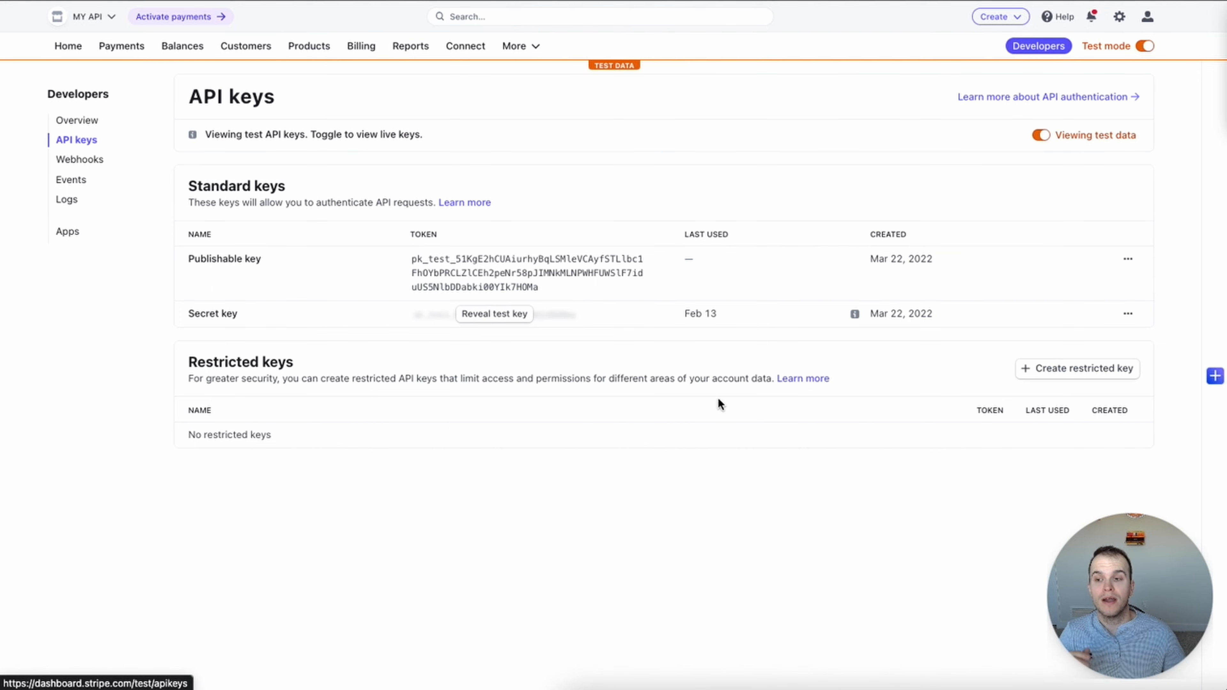
click(499, 319)
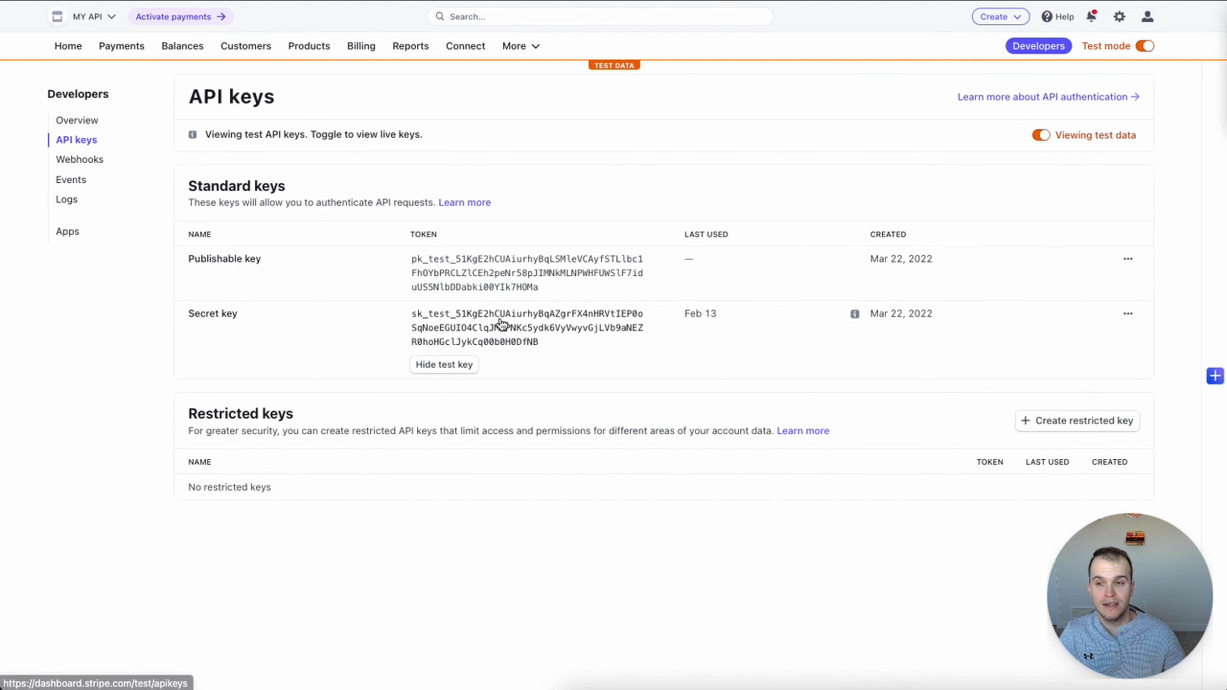
click(545, 349)
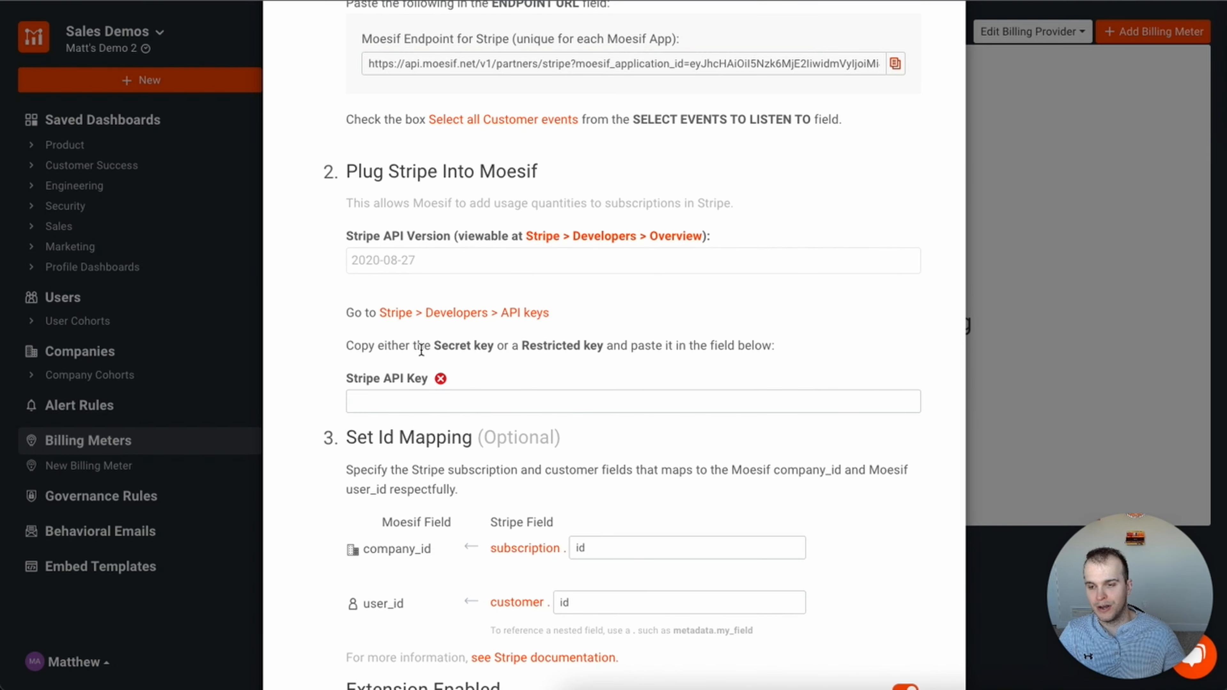
click(441, 395)
key(ctrl+v)
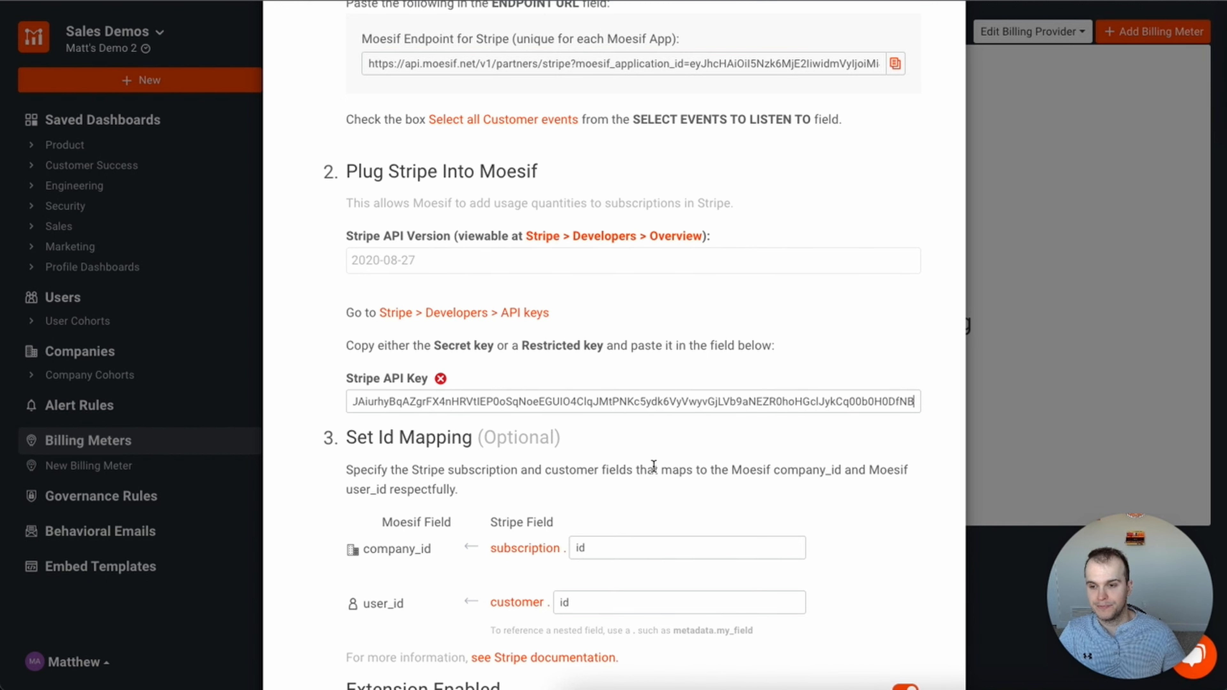
Try mapping Moesif's company_id to the Stripe subscription field metadata.company_id
scroll(653, 465, down, 3)
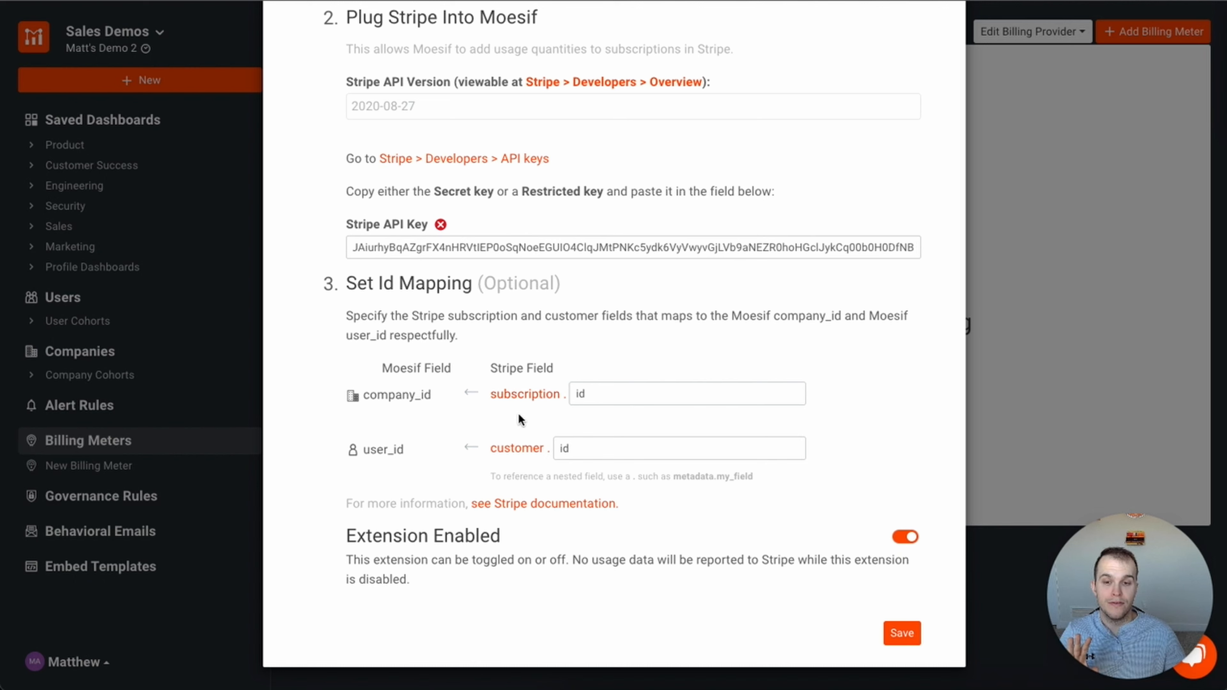
click(596, 392)
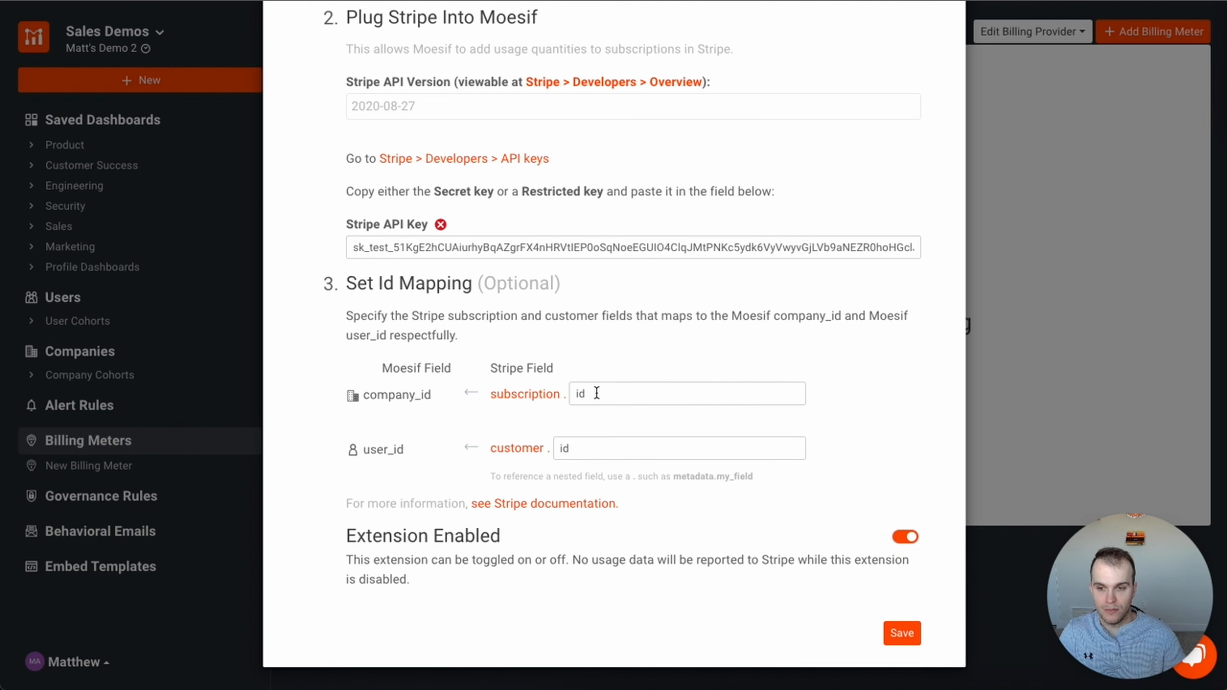
key(BackSpace)
key(BackSpace)
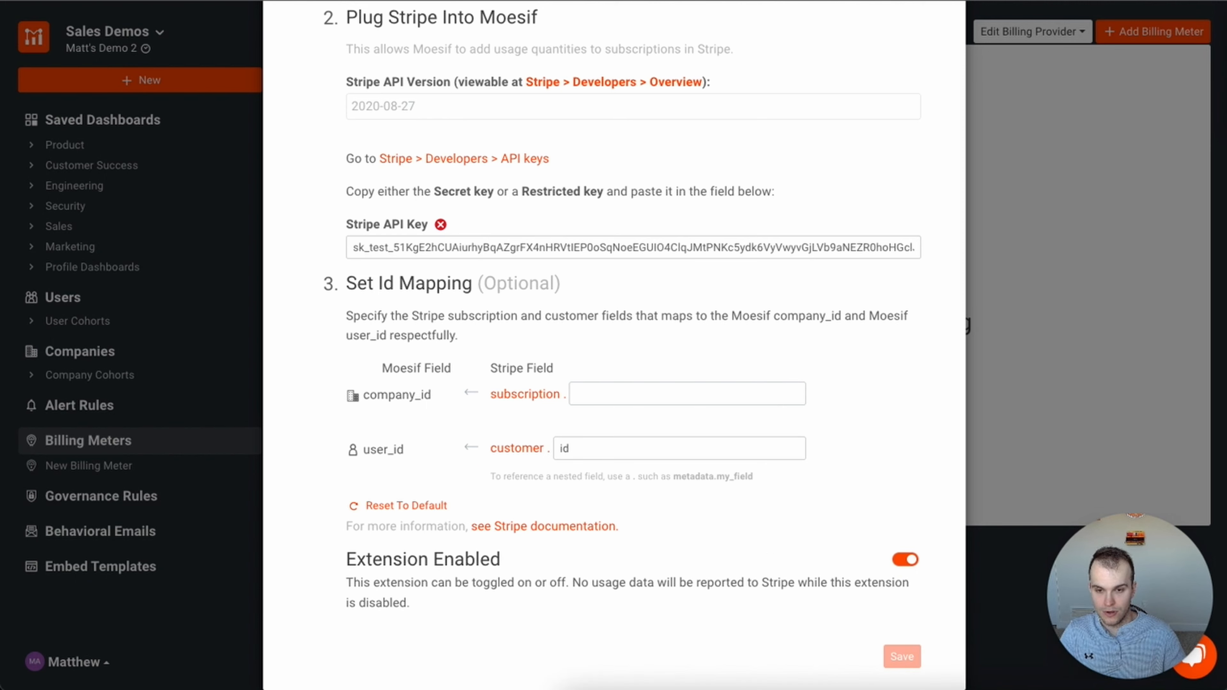
text(metadata.)
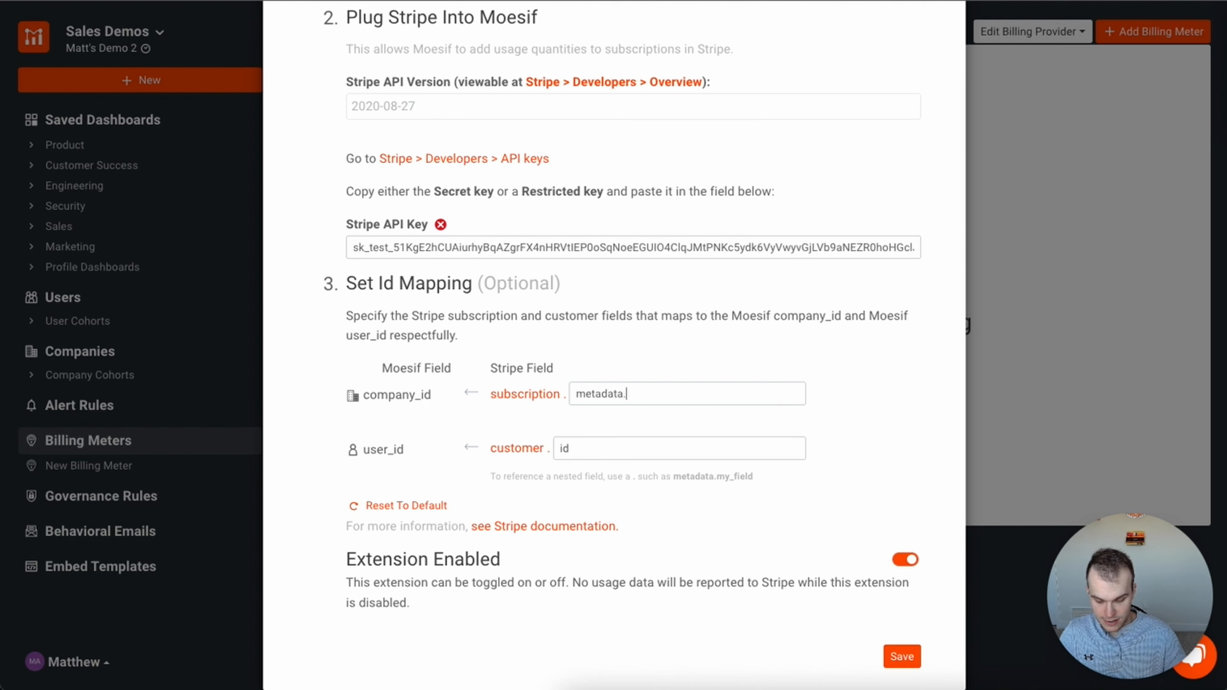
text(company_id)
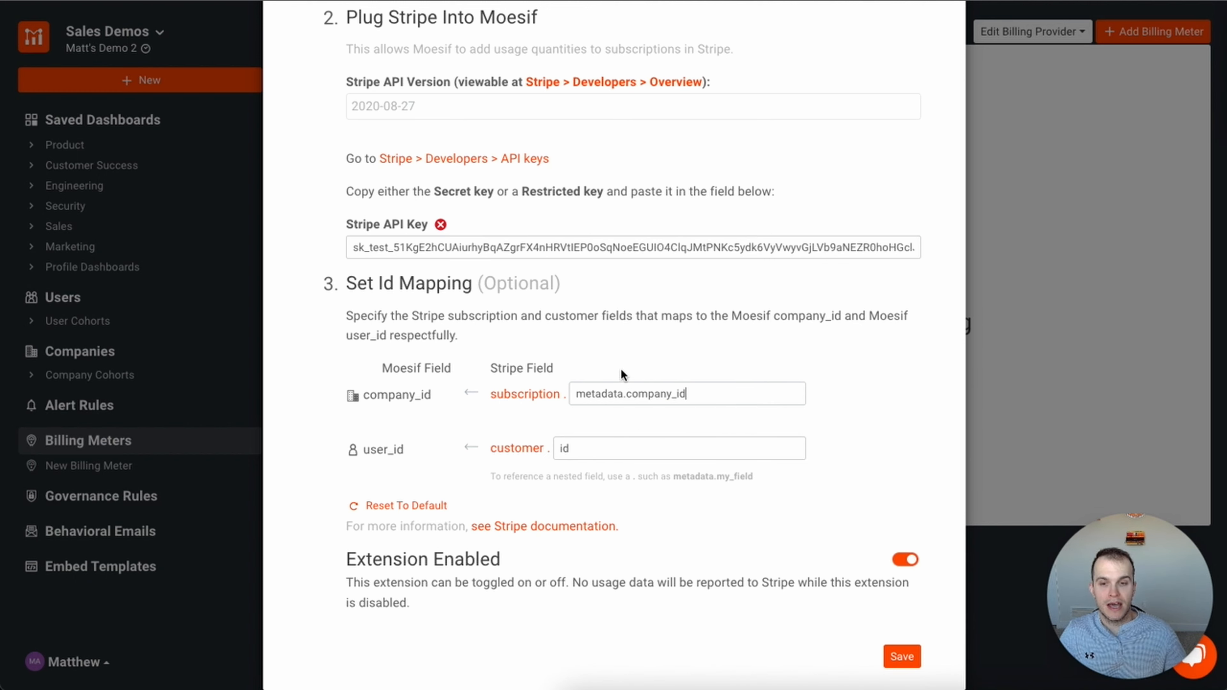
Restore the company_id mapping to the Stripe subscription field id
key(super+a)
text(m)
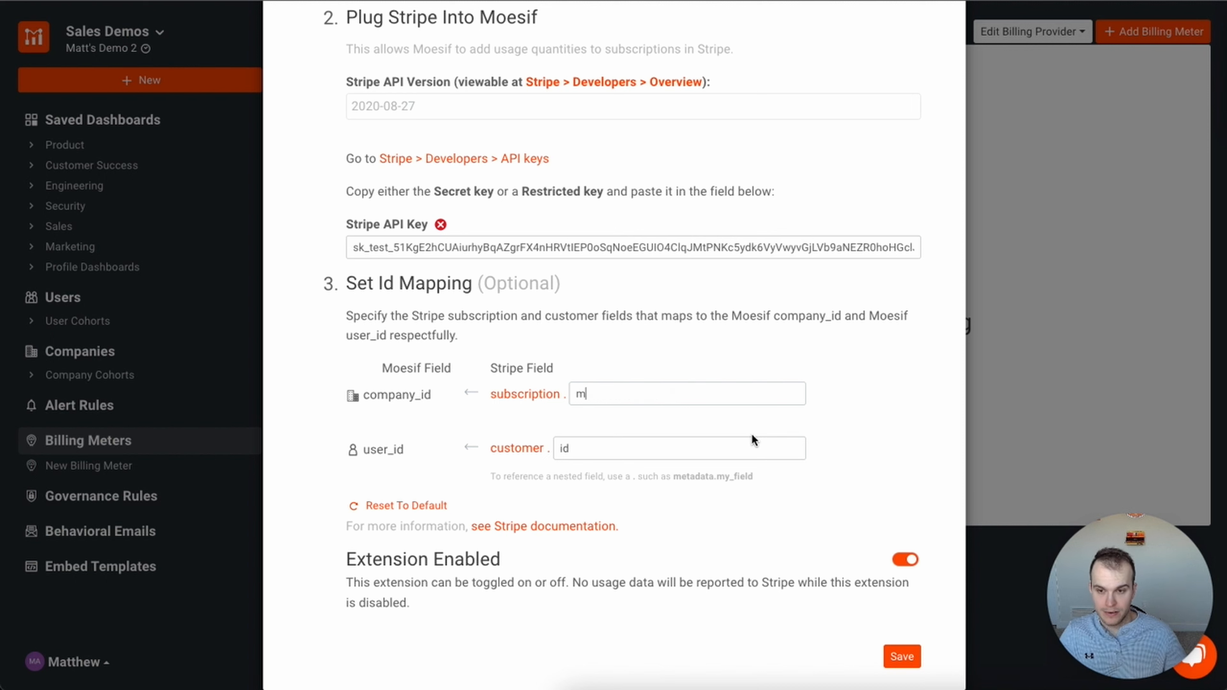
key(BackSpace)
text(id)
click(837, 410)
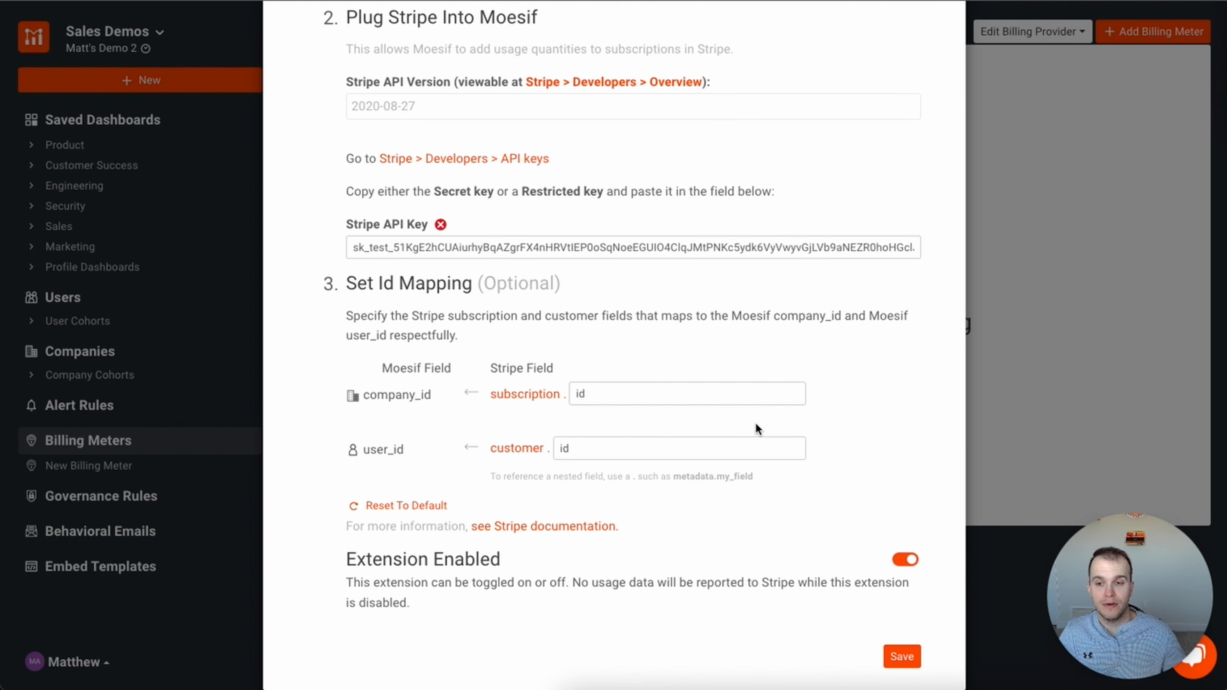
Switch the Stripe extension off and on again, and save the integration settings
scroll(612, 511, down, 1)
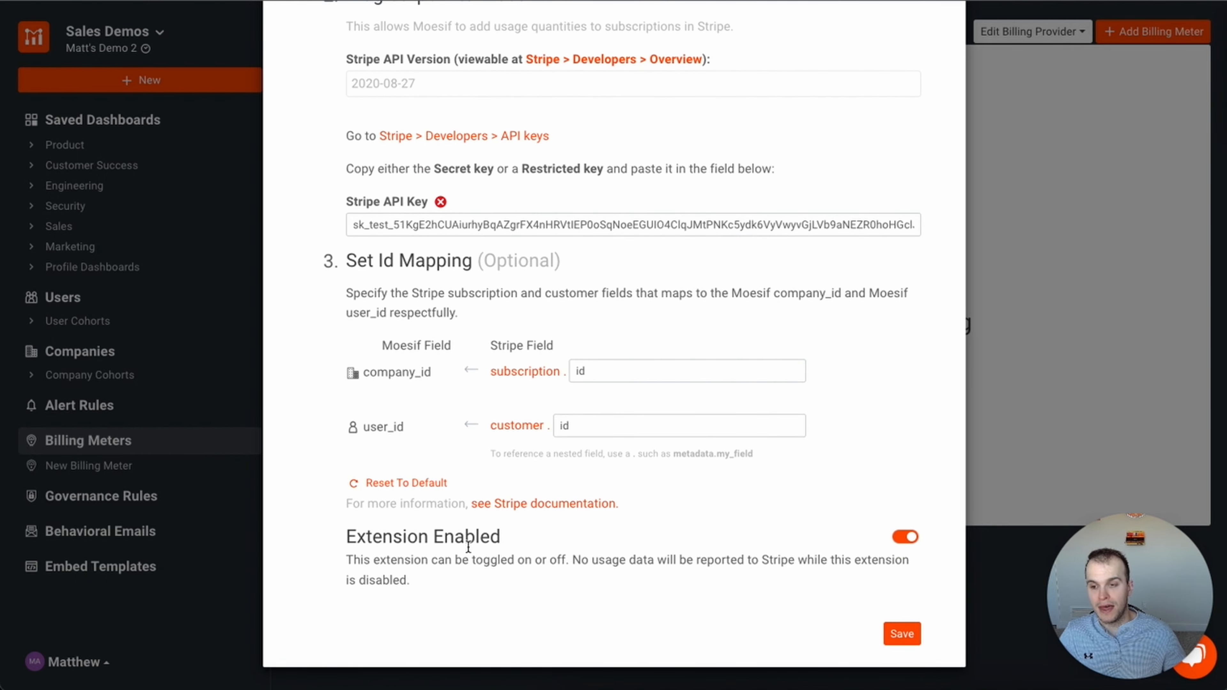
click(906, 541)
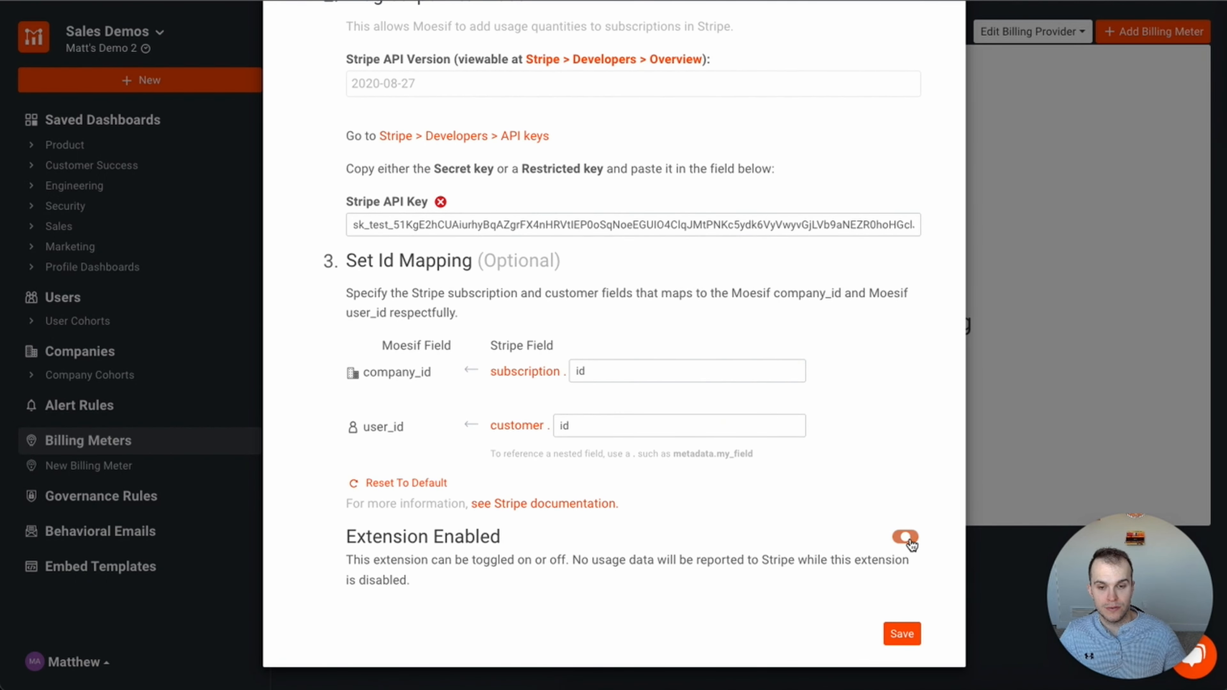
click(906, 540)
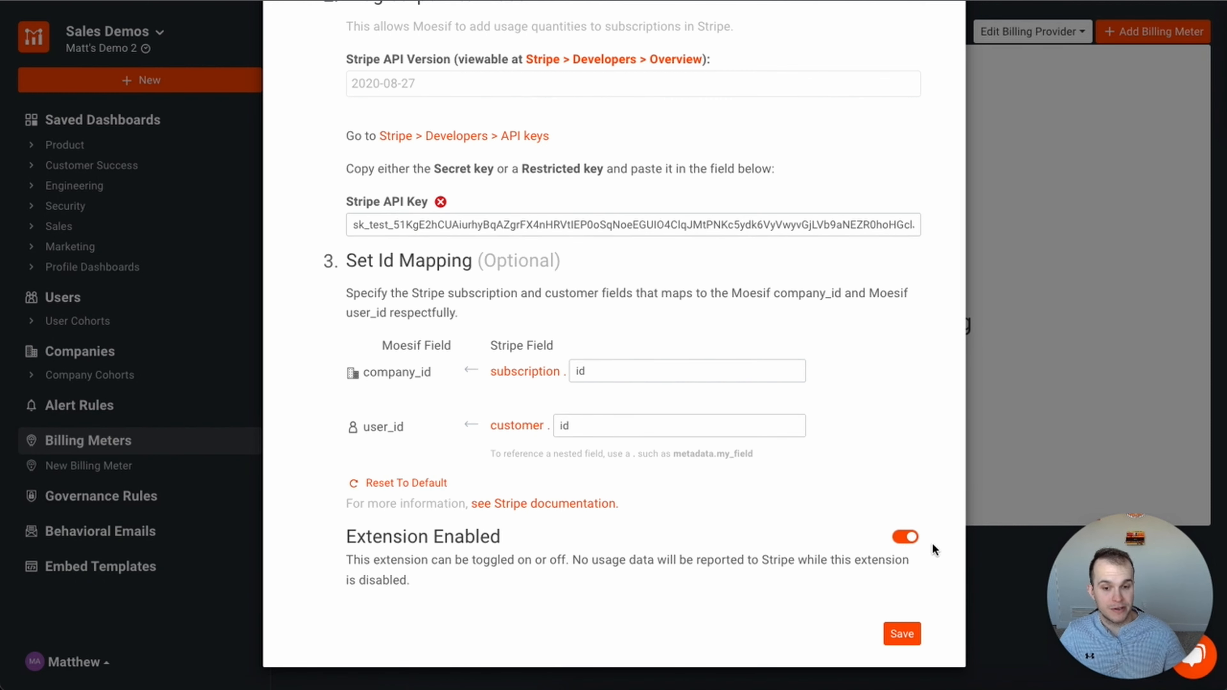
click(911, 639)
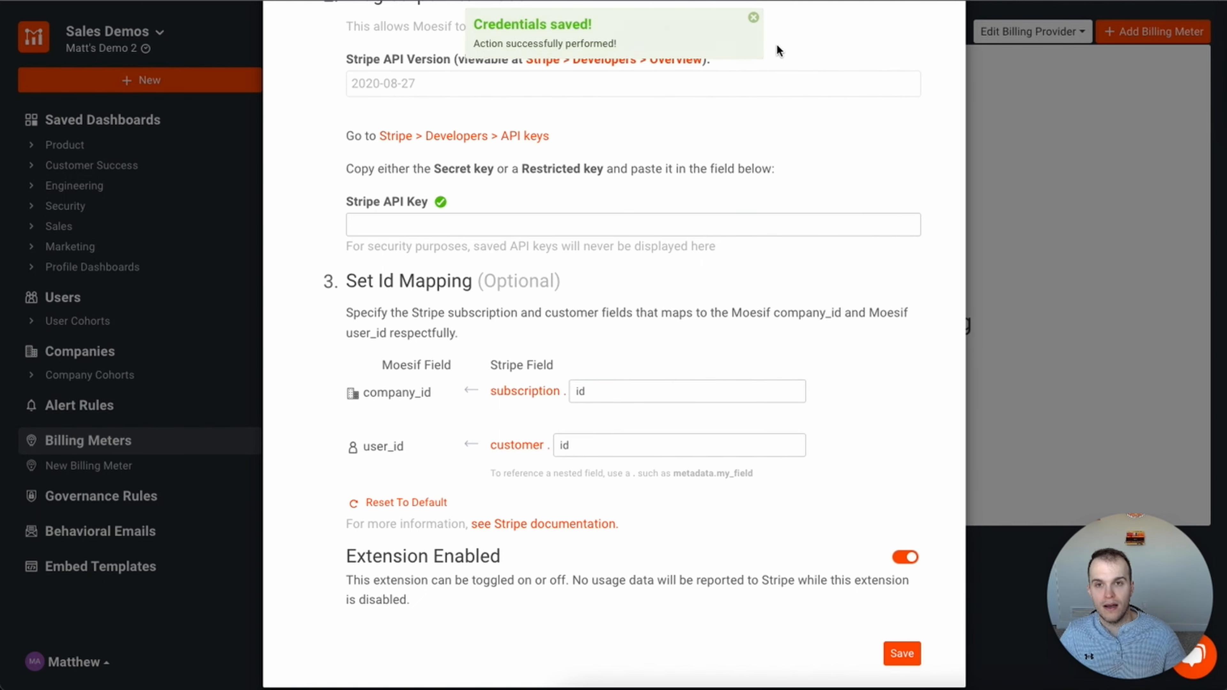
click(754, 18)
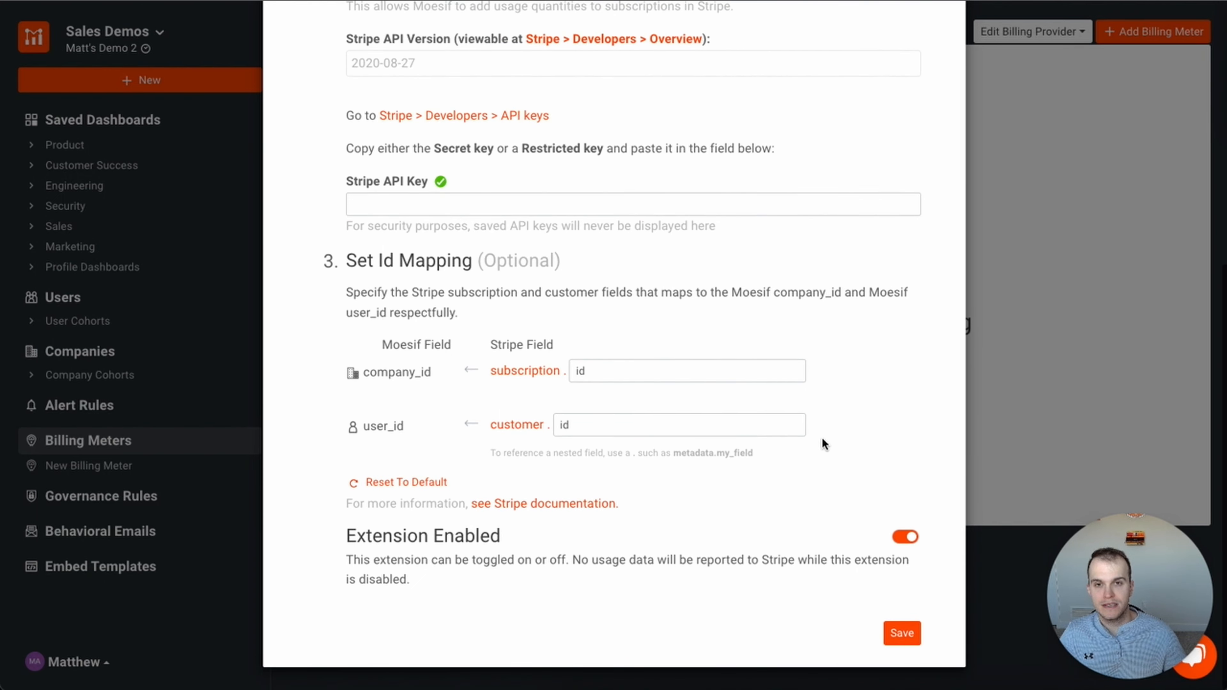
Close the Stripe integration settings and start a new billing meter with Stripe as the billing provider
scroll(821, 436, up, 10)
click(946, 47)
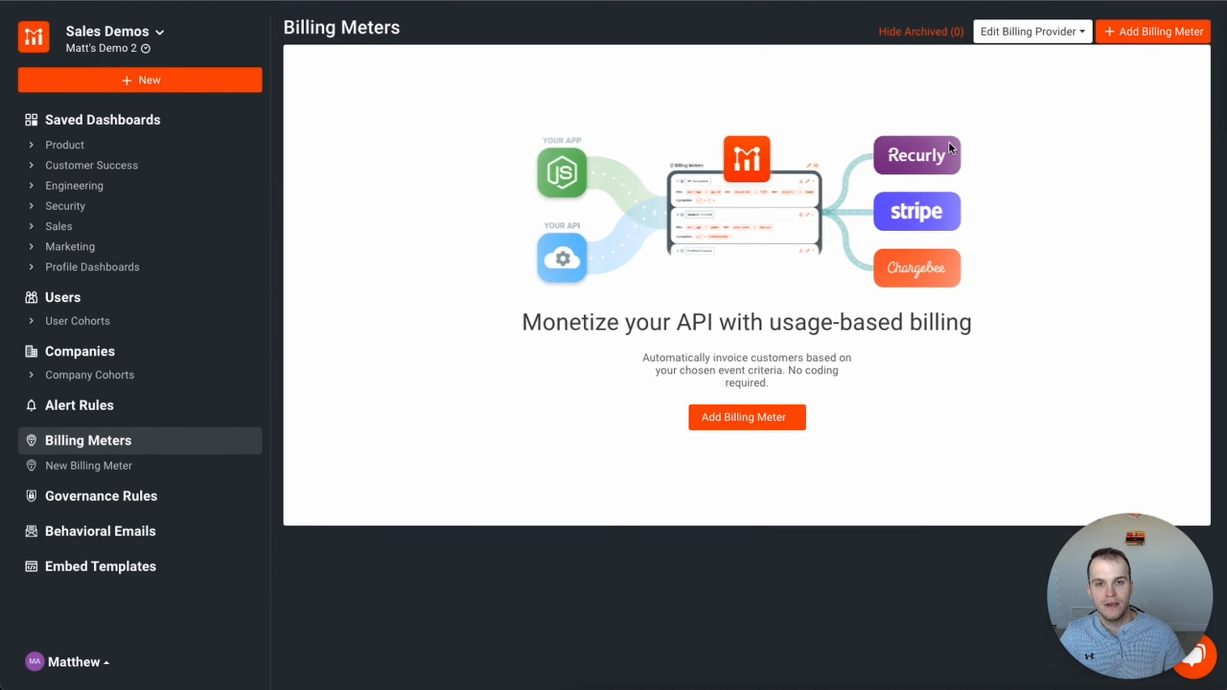
click(1145, 37)
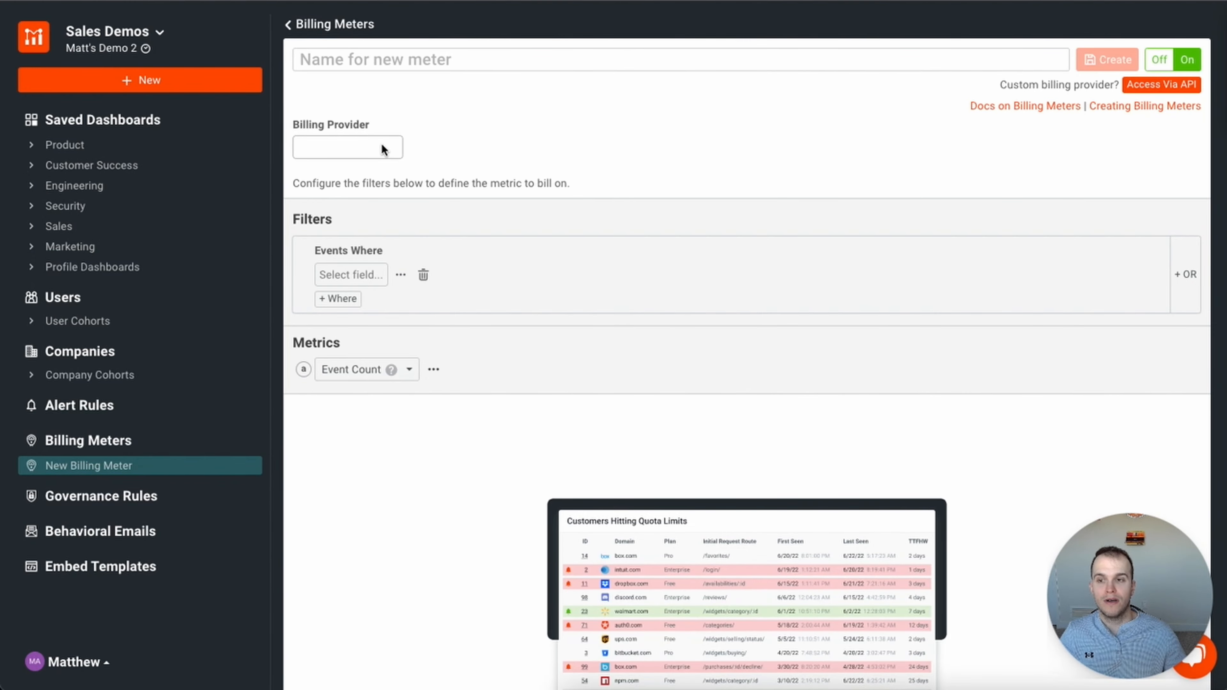
click(381, 148)
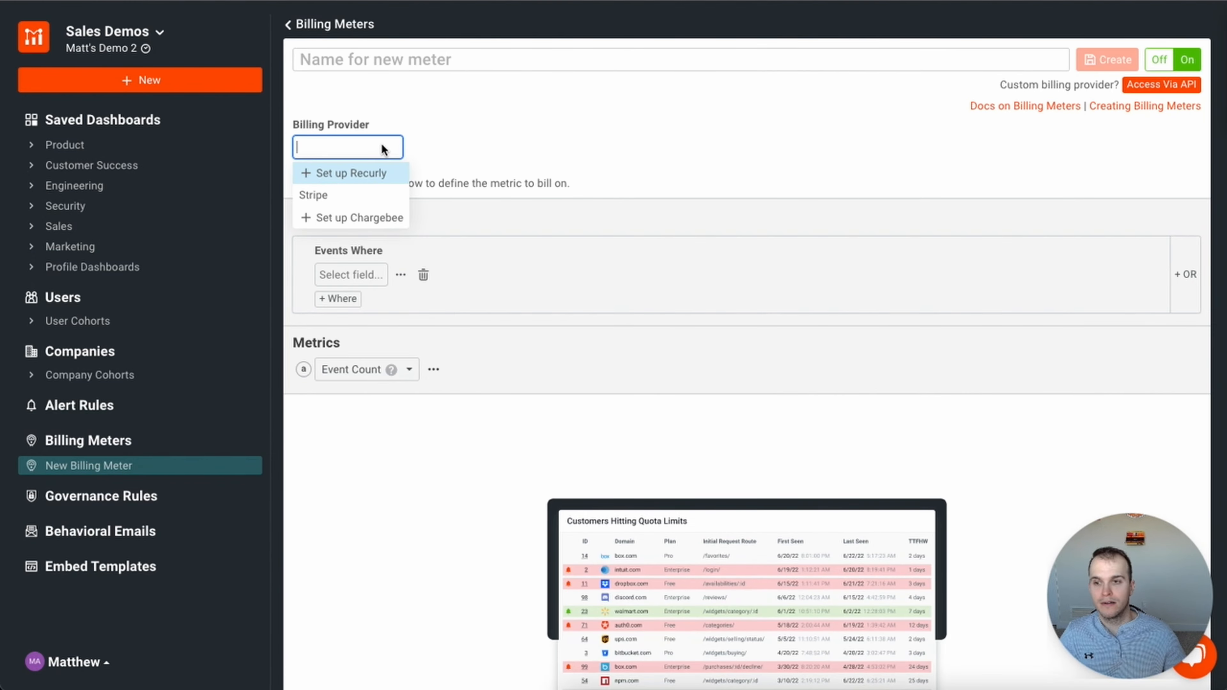
click(328, 194)
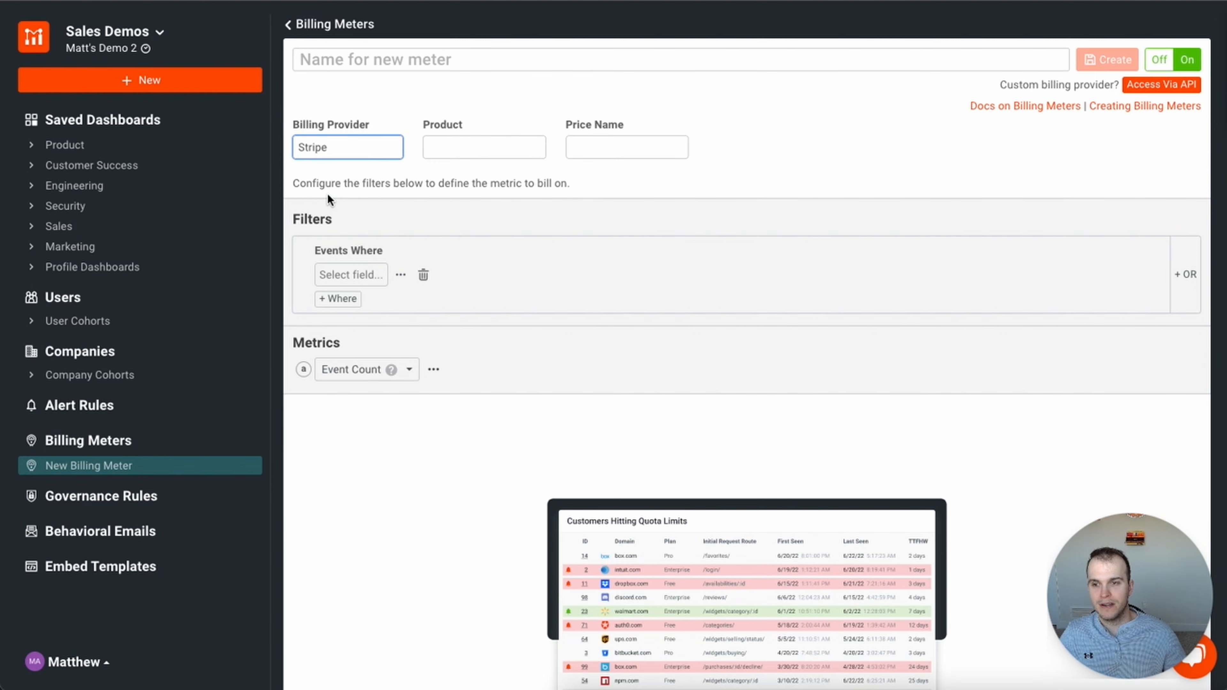
Set the new meter's product to My API and its price name to API call
click(474, 148)
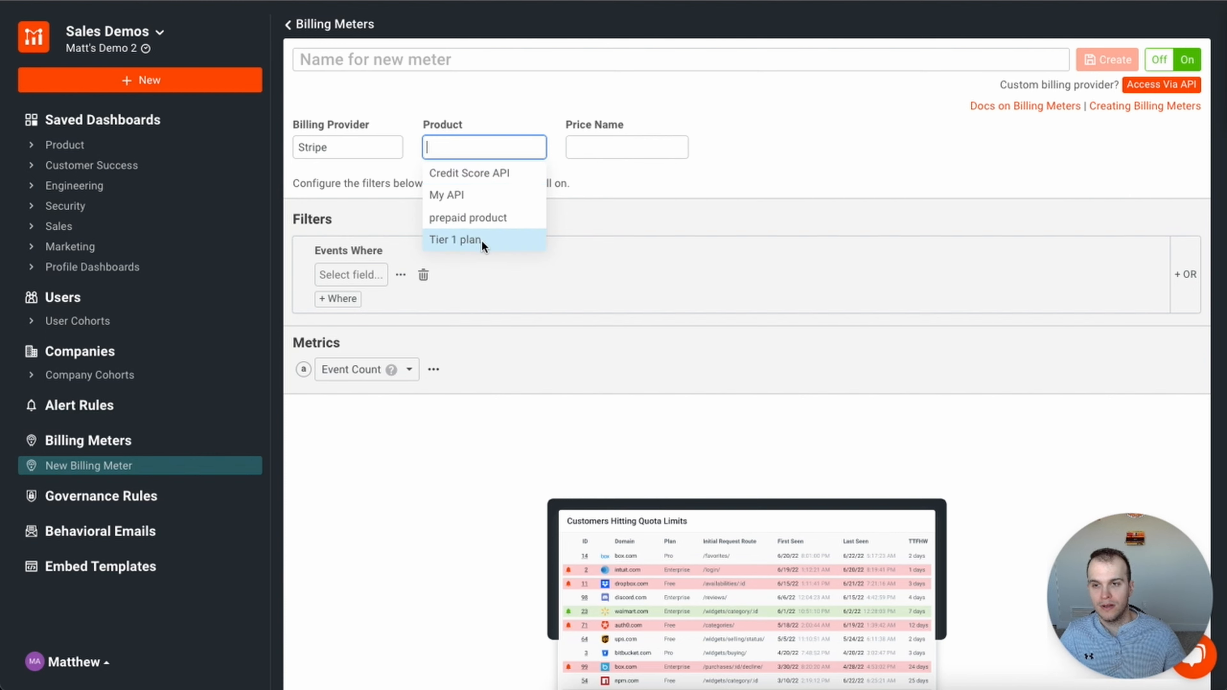
click(606, 148)
click(495, 150)
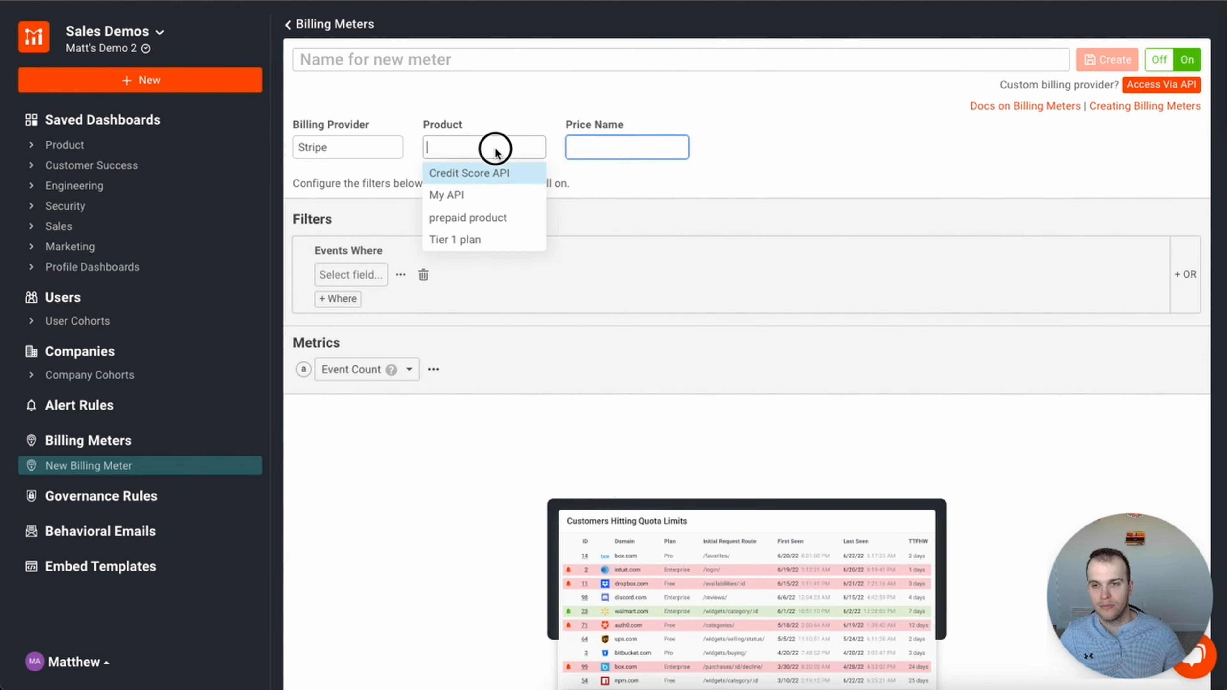
click(462, 195)
click(603, 146)
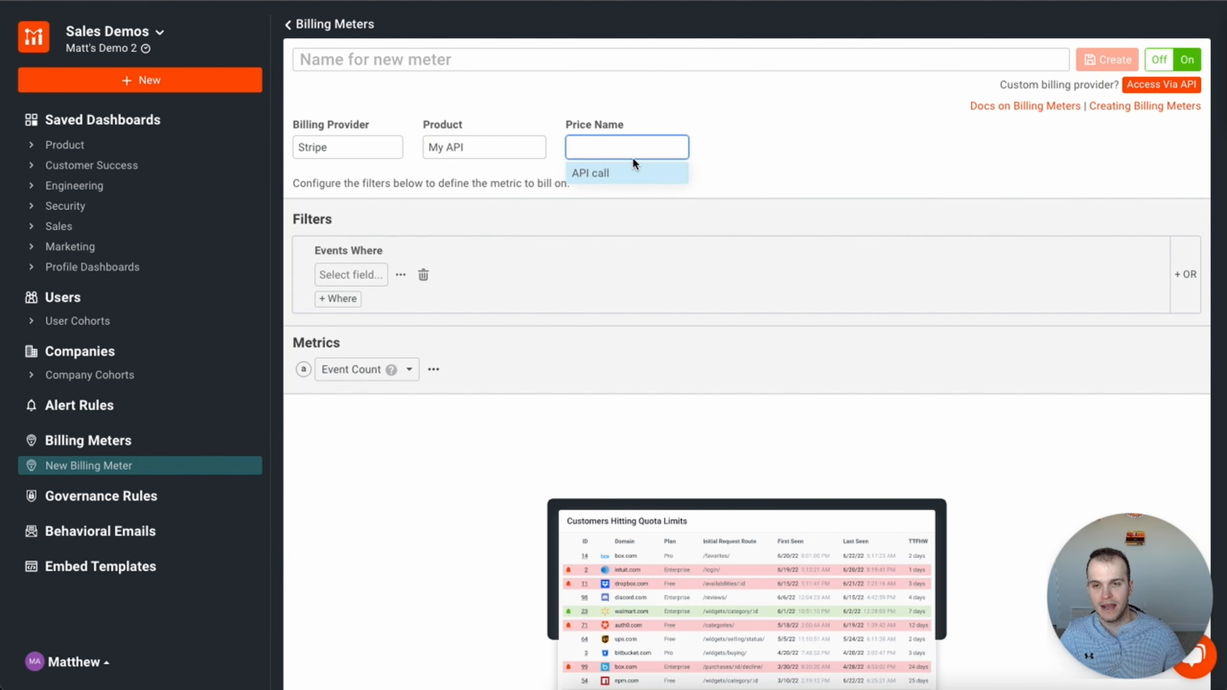
click(622, 175)
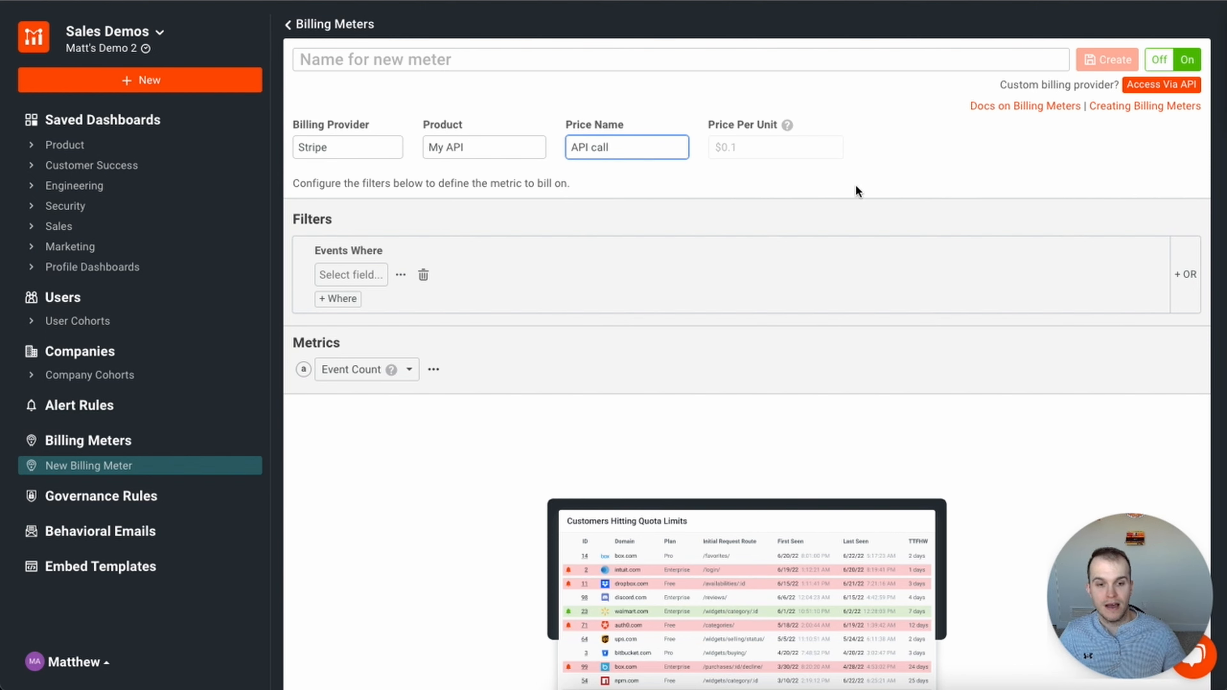